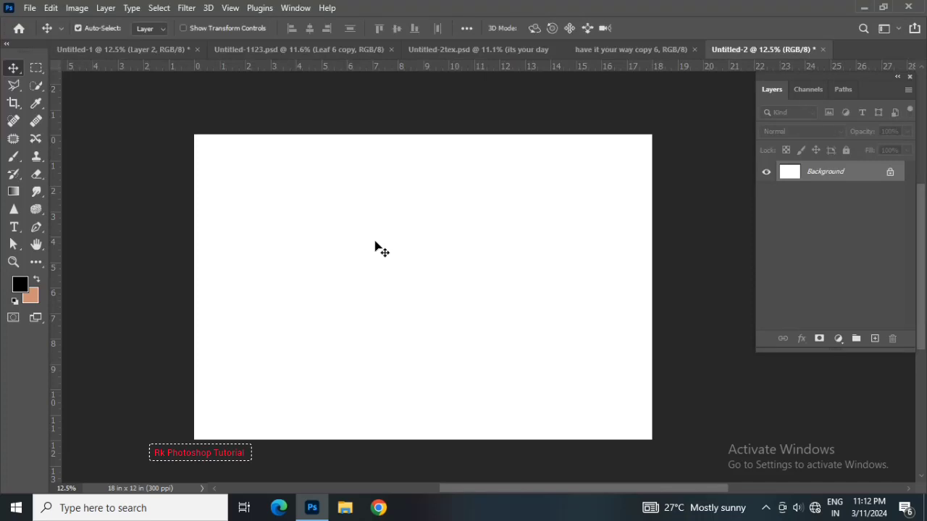
Add a new empty layer and select a spatter brush enlarged to 665 px
{"action": "left_click", "coordinate": [874, 340]}
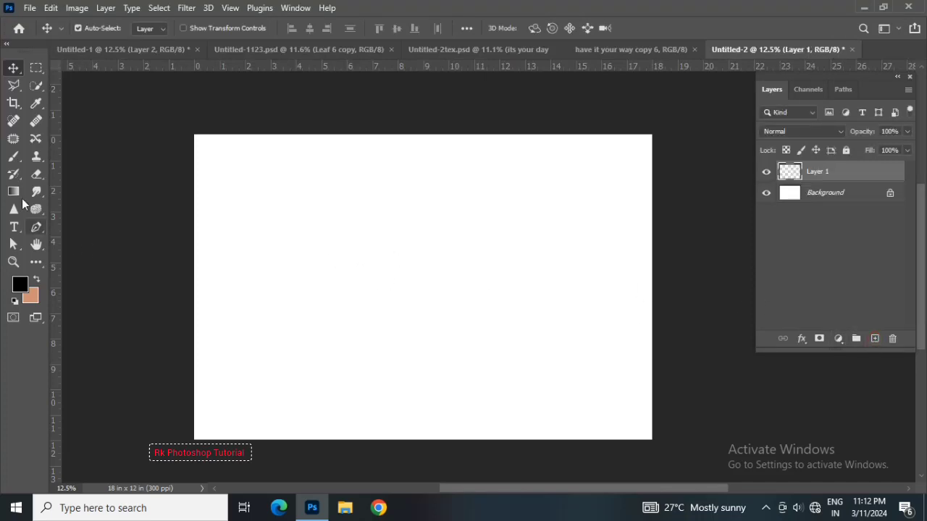
{"action": "left_click", "coordinate": [15, 159]}
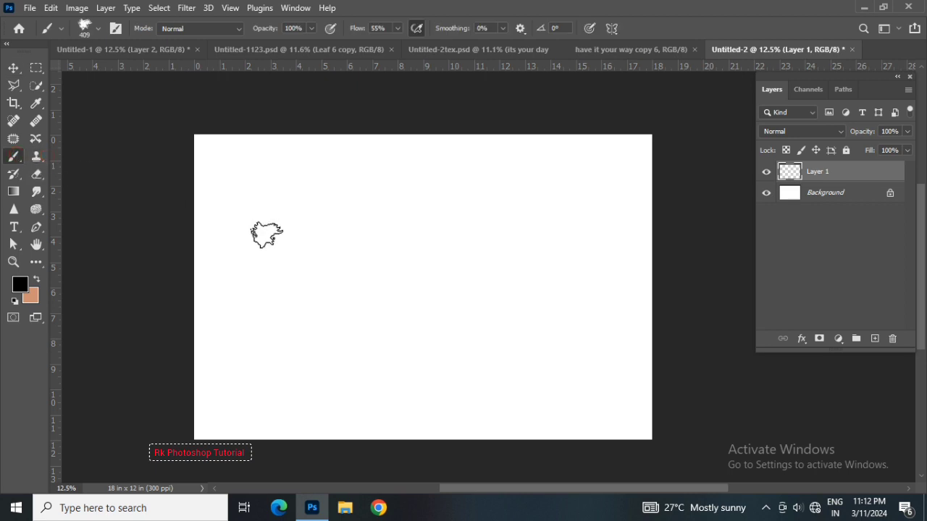
{"action": "left_click_drag", "start_coordinate": [266, 233], "coordinate": [268, 237]}
Paint black spatter across the upper canvas, enlarging the brush to 1785 px
{"action": "mouse_move", "coordinate": [249, 294]}
{"action": "left_mouse_down"}
{"action": "mouse_move", "coordinate": [227, 304]}
{"action": "mouse_move", "coordinate": [228, 290]}
{"action": "mouse_move", "coordinate": [261, 283]}
{"action": "left_mouse_up"}
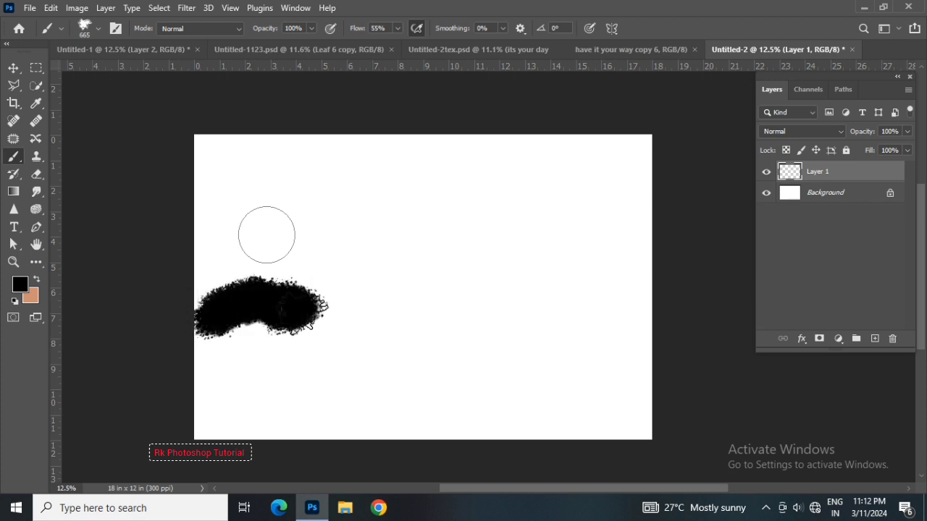
{"action": "left_click_drag", "start_coordinate": [308, 312], "coordinate": [354, 298]}
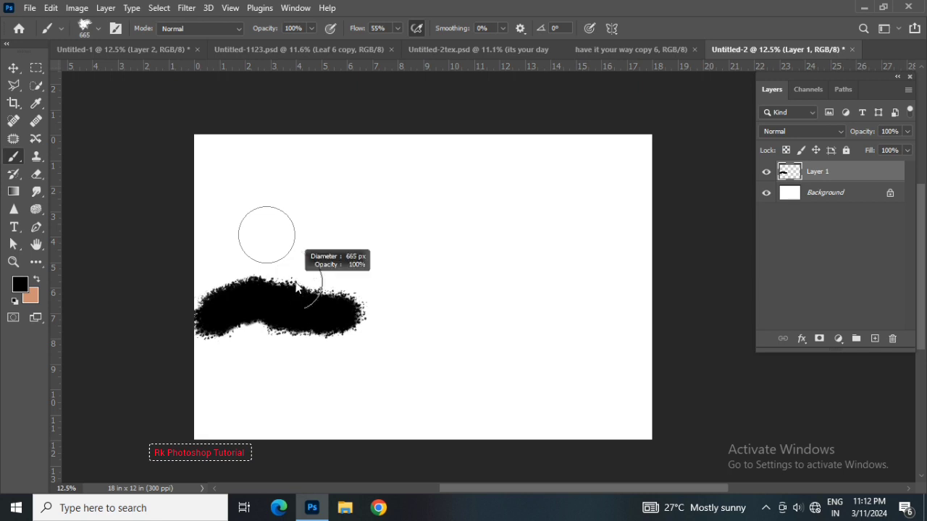
{"action": "mouse_move", "coordinate": [294, 275]}
{"action": "left_mouse_down"}
{"action": "mouse_move", "coordinate": [347, 257]}
{"action": "mouse_move", "coordinate": [333, 195]}
{"action": "mouse_move", "coordinate": [261, 173]}
{"action": "mouse_move", "coordinate": [229, 150]}
{"action": "mouse_move", "coordinate": [189, 152]}
{"action": "mouse_move", "coordinate": [490, 158]}
{"action": "mouse_move", "coordinate": [587, 175]}
{"action": "mouse_move", "coordinate": [402, 217]}
{"action": "mouse_move", "coordinate": [359, 212]}
{"action": "mouse_move", "coordinate": [320, 224]}
{"action": "left_mouse_up"}
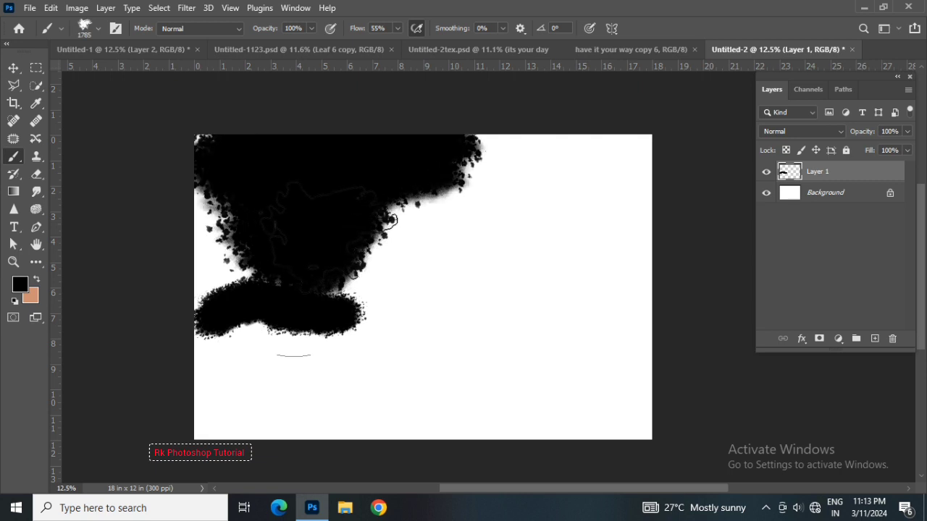
{"action": "mouse_move", "coordinate": [186, 247]}
{"action": "left_mouse_down"}
{"action": "mouse_move", "coordinate": [210, 260]}
{"action": "mouse_move", "coordinate": [579, 218]}
{"action": "mouse_move", "coordinate": [626, 163]}
{"action": "left_mouse_up"}
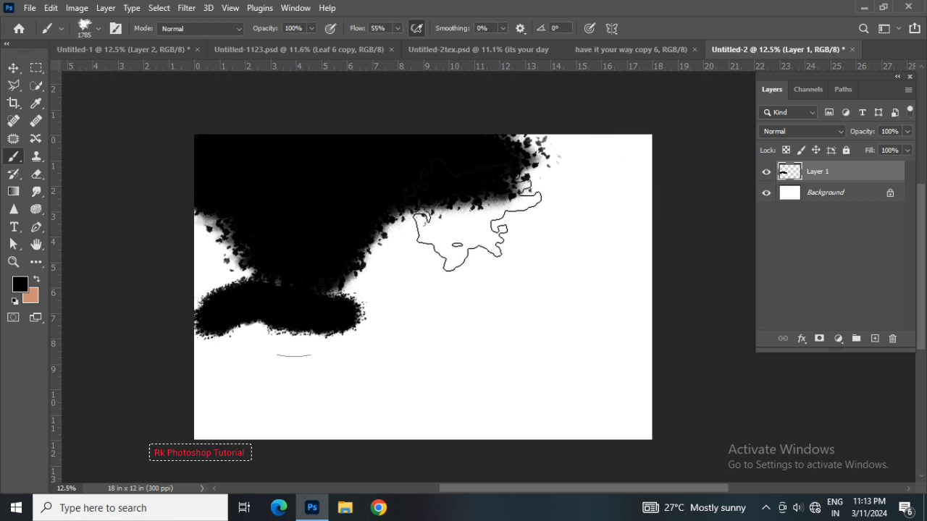
{"action": "mouse_move", "coordinate": [474, 228]}
{"action": "left_mouse_down"}
{"action": "mouse_move", "coordinate": [532, 181]}
{"action": "mouse_move", "coordinate": [576, 178]}
{"action": "mouse_move", "coordinate": [608, 192]}
{"action": "mouse_move", "coordinate": [463, 232]}
{"action": "mouse_move", "coordinate": [442, 225]}
{"action": "mouse_move", "coordinate": [470, 202]}
{"action": "left_mouse_up"}
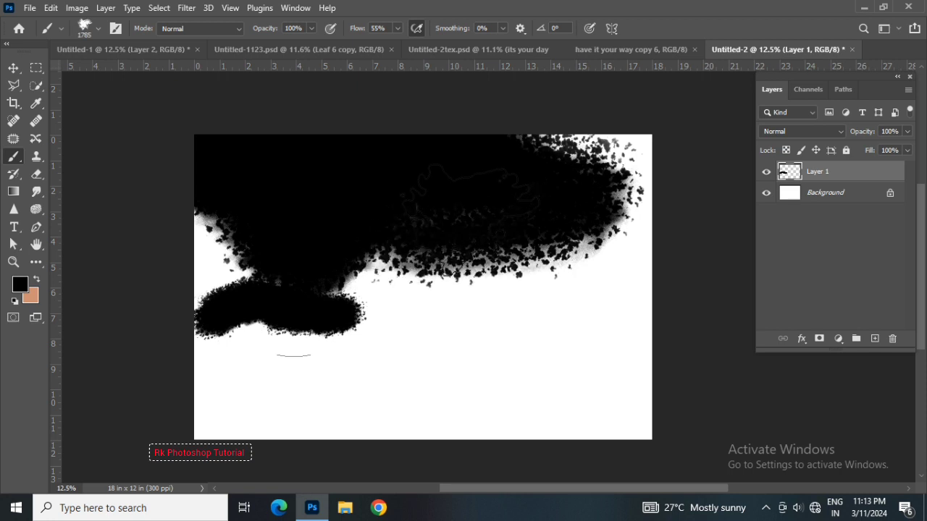
{"action": "left_click_drag", "start_coordinate": [321, 235], "coordinate": [217, 246]}
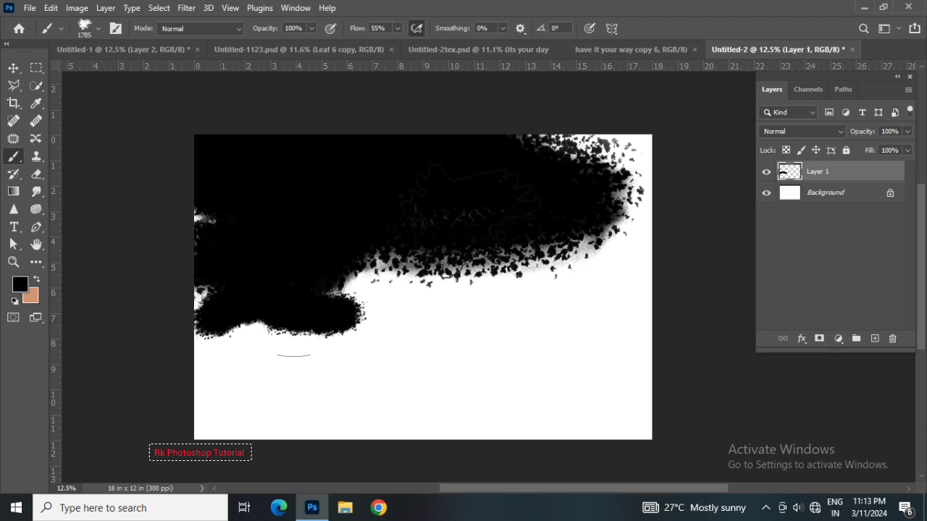
{"action": "mouse_move", "coordinate": [469, 203]}
{"action": "left_mouse_down"}
{"action": "mouse_move", "coordinate": [593, 195]}
{"action": "mouse_move", "coordinate": [430, 226]}
{"action": "left_mouse_up"}
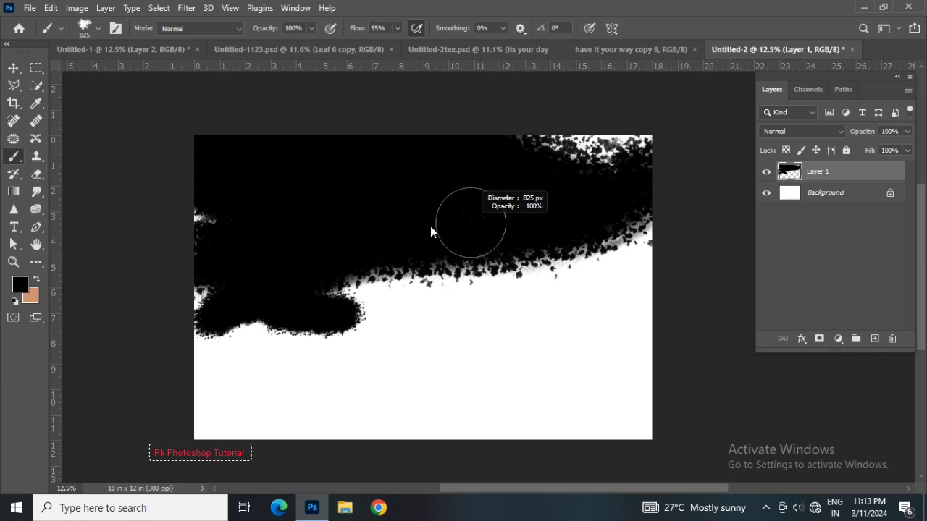
Blacken remaining white specks at top, edges and bottom with a ~1800 px brush, then shrink it to 329 px
{"action": "left_click_drag", "start_coordinate": [210, 221], "coordinate": [425, 180]}
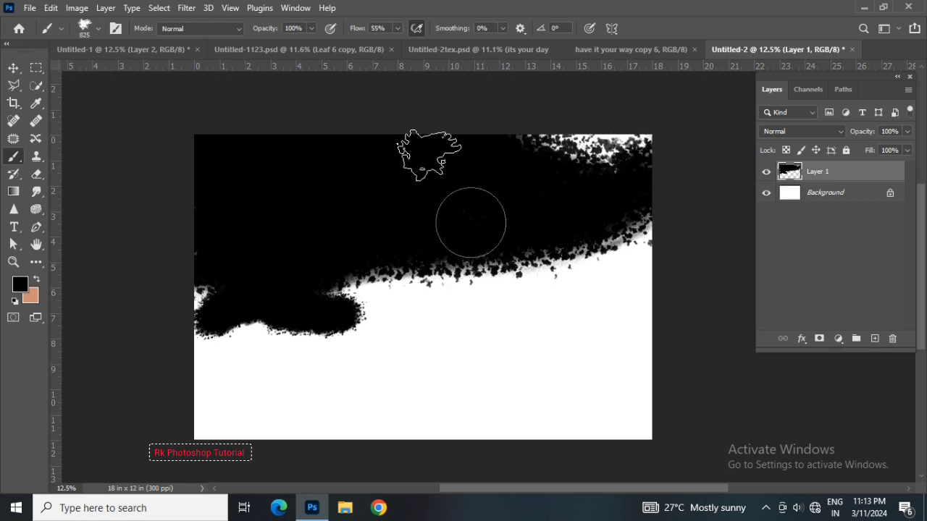
{"action": "mouse_move", "coordinate": [507, 145]}
{"action": "left_mouse_down"}
{"action": "mouse_move", "coordinate": [662, 134]}
{"action": "mouse_move", "coordinate": [591, 144]}
{"action": "mouse_move", "coordinate": [663, 153]}
{"action": "mouse_move", "coordinate": [649, 149]}
{"action": "left_mouse_up"}
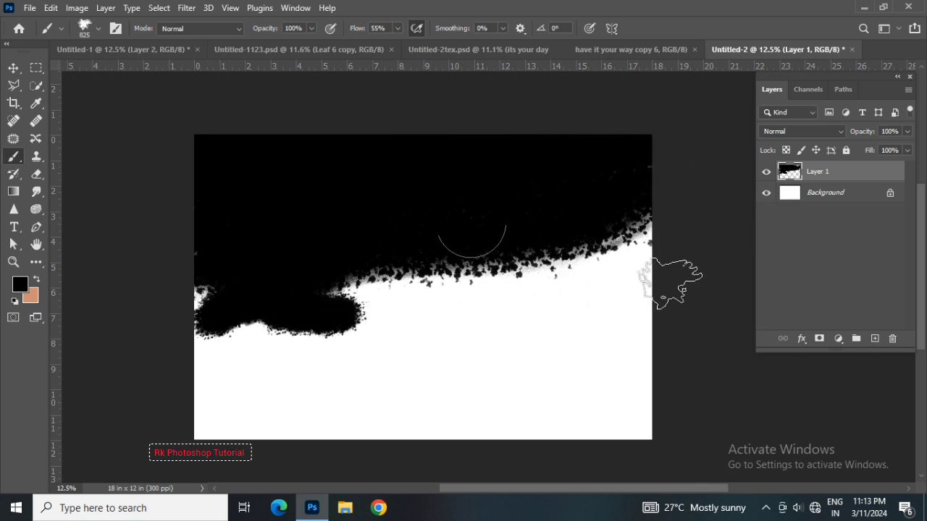
{"action": "mouse_move", "coordinate": [637, 239]}
{"action": "left_mouse_down"}
{"action": "mouse_move", "coordinate": [391, 300]}
{"action": "mouse_move", "coordinate": [601, 289]}
{"action": "left_mouse_up"}
{"action": "mouse_move", "coordinate": [692, 280]}
{"action": "left_mouse_down"}
{"action": "mouse_move", "coordinate": [648, 255]}
{"action": "mouse_move", "coordinate": [331, 265]}
{"action": "mouse_move", "coordinate": [647, 242]}
{"action": "mouse_move", "coordinate": [593, 259]}
{"action": "mouse_move", "coordinate": [619, 239]}
{"action": "left_mouse_up"}
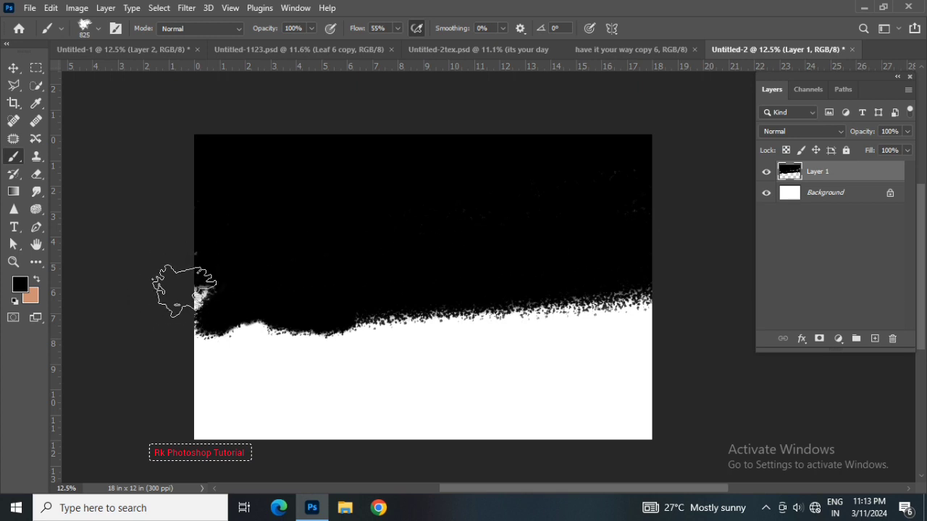
{"action": "left_click_drag", "start_coordinate": [231, 294], "coordinate": [177, 297]}
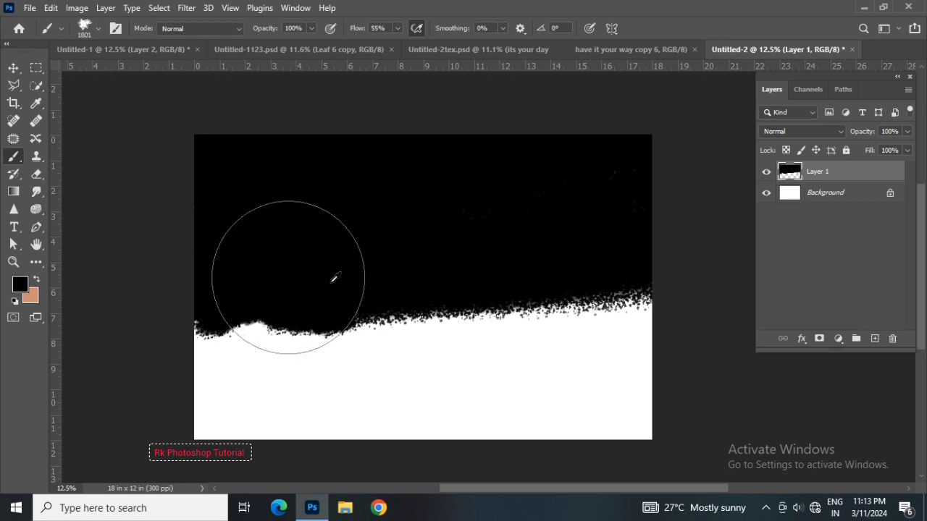
{"action": "left_click_drag", "start_coordinate": [290, 289], "coordinate": [243, 315]}
{"action": "left_click_drag", "start_coordinate": [295, 303], "coordinate": [362, 297]}
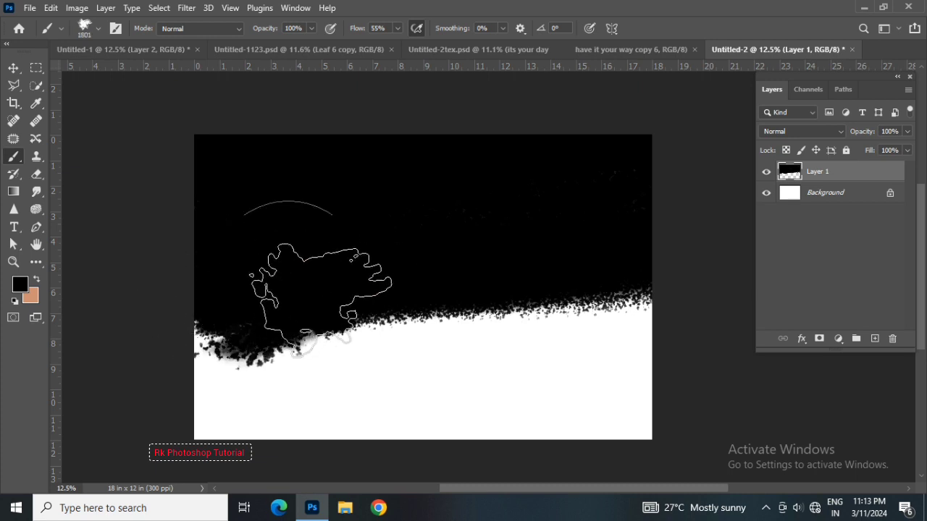
{"action": "mouse_move", "coordinate": [449, 303]}
{"action": "left_mouse_down"}
{"action": "mouse_move", "coordinate": [703, 277]}
{"action": "mouse_move", "coordinate": [497, 232]}
{"action": "mouse_move", "coordinate": [573, 248]}
{"action": "mouse_move", "coordinate": [616, 244]}
{"action": "mouse_move", "coordinate": [635, 257]}
{"action": "left_mouse_up"}
{"action": "left_click_drag", "start_coordinate": [486, 246], "coordinate": [432, 241]}
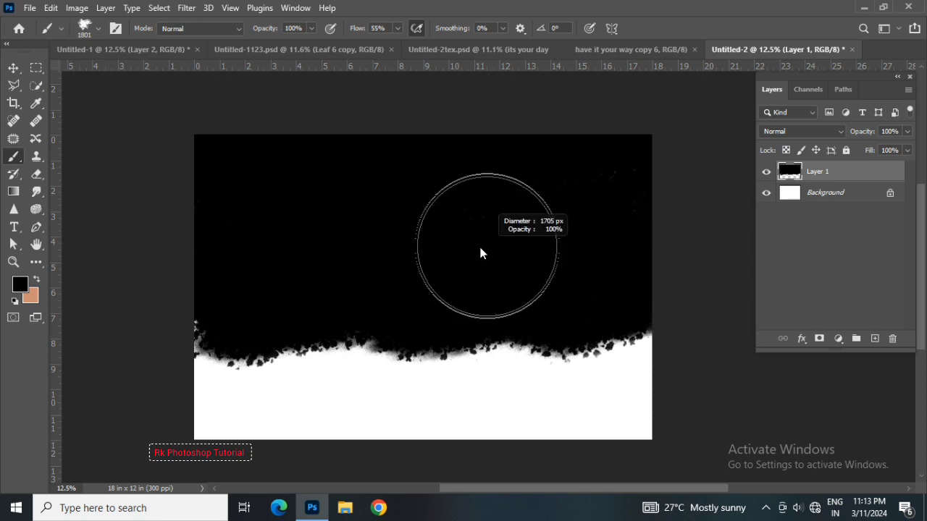
Try pencil presets like KYLE Ultimate Pencil Hard, then return to the 472 px splatter tip
{"action": "right_click", "coordinate": [433, 241]}
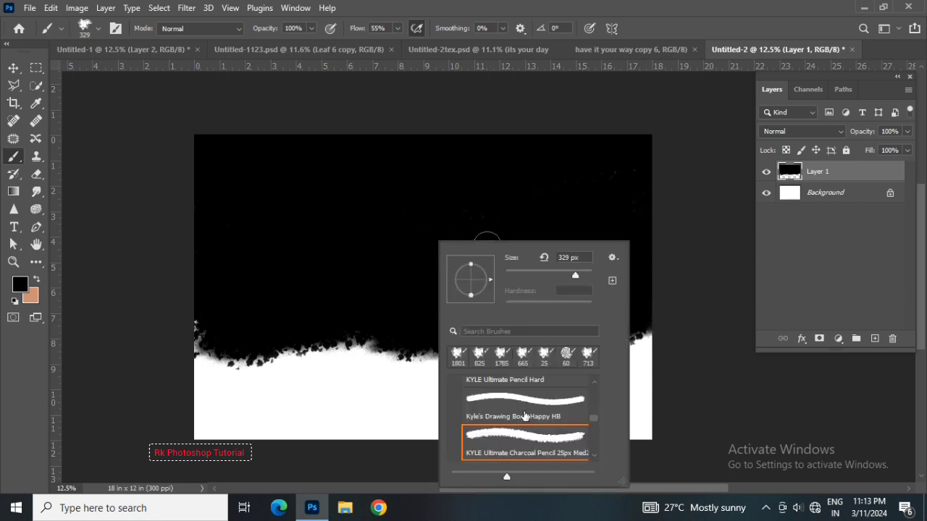
{"action": "double_click", "coordinate": [530, 399]}
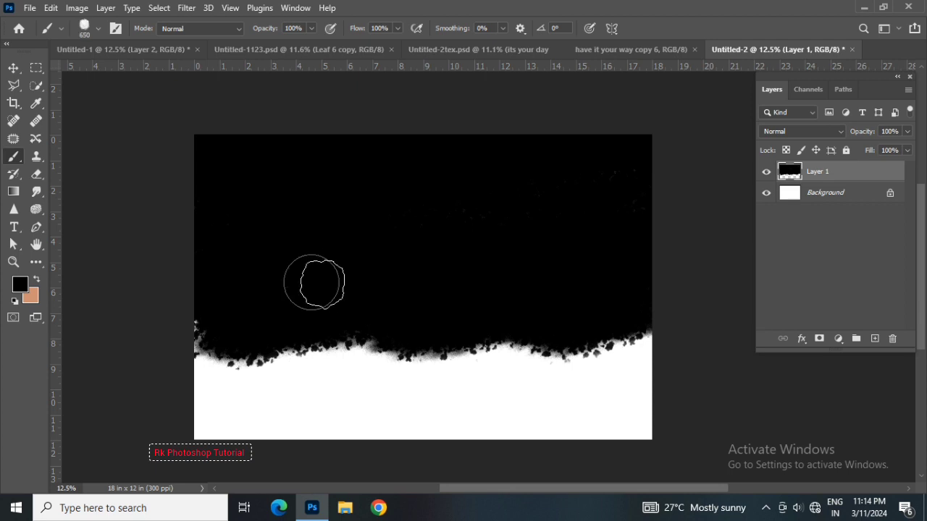
{"action": "right_click", "coordinate": [311, 282]}
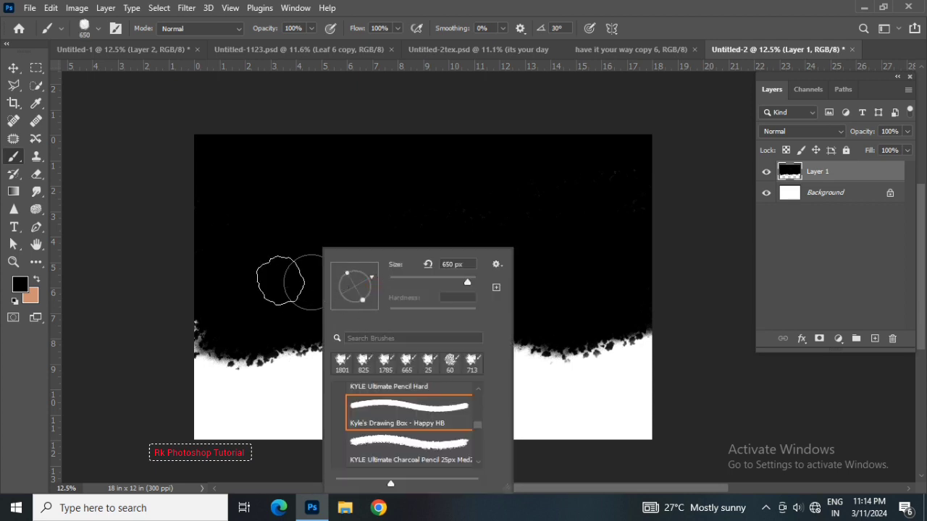
{"action": "scroll", "coordinate": [382, 415], "scroll_direction": "up", "scroll_amount": 1}
{"action": "scroll", "coordinate": [381, 415], "scroll_direction": "up", "scroll_amount": 1}
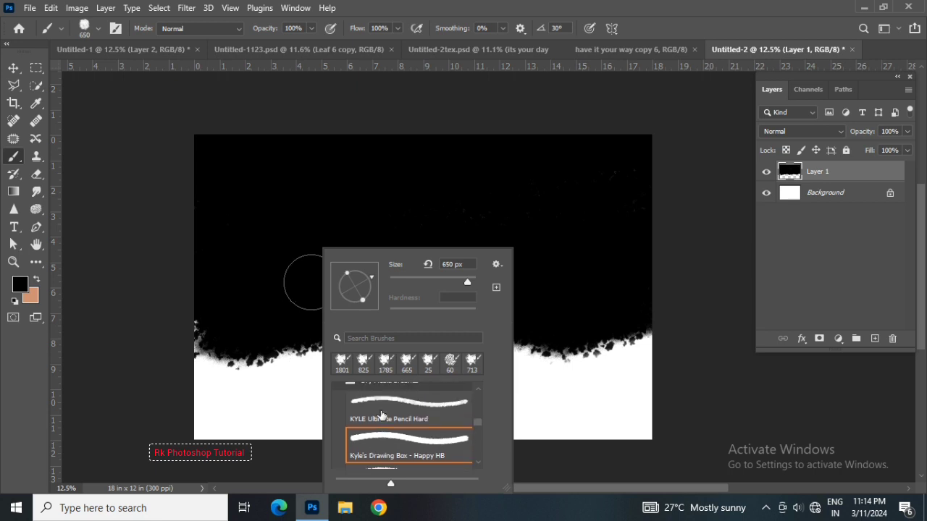
{"action": "left_click", "coordinate": [388, 407]}
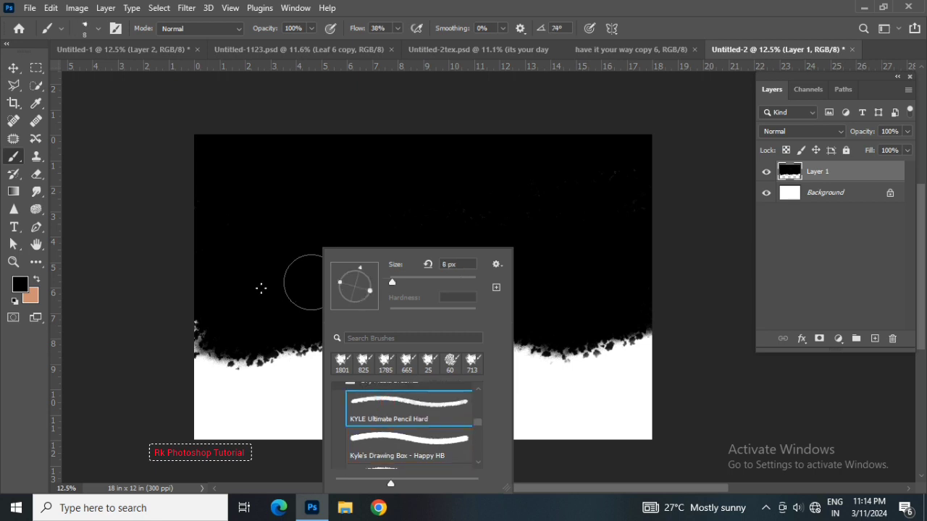
{"action": "key", "text": "Escape"}
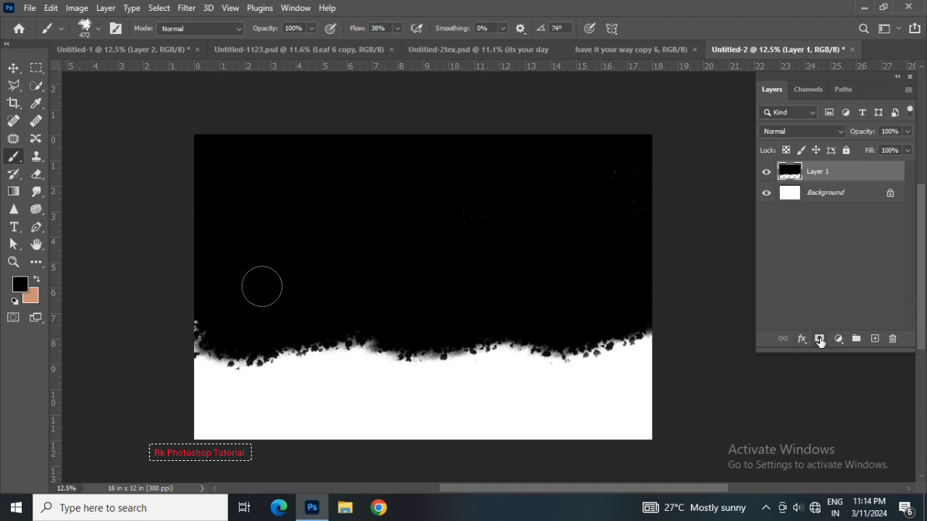
Mask Layer 1 and paint its black lower edge into grey splatter, ending with a ~392 px brush
{"action": "left_click", "coordinate": [820, 340]}
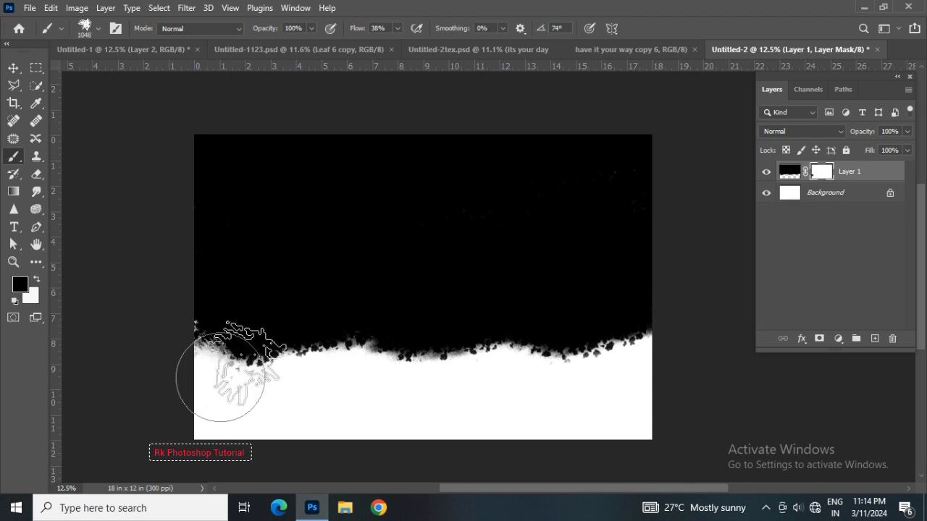
{"action": "mouse_move", "coordinate": [237, 362]}
{"action": "left_mouse_down"}
{"action": "mouse_move", "coordinate": [278, 387]}
{"action": "mouse_move", "coordinate": [333, 380]}
{"action": "mouse_move", "coordinate": [528, 393]}
{"action": "mouse_move", "coordinate": [496, 398]}
{"action": "mouse_move", "coordinate": [621, 377]}
{"action": "mouse_move", "coordinate": [611, 403]}
{"action": "mouse_move", "coordinate": [515, 397]}
{"action": "mouse_move", "coordinate": [507, 372]}
{"action": "mouse_move", "coordinate": [451, 383]}
{"action": "mouse_move", "coordinate": [424, 373]}
{"action": "mouse_move", "coordinate": [346, 391]}
{"action": "left_mouse_up"}
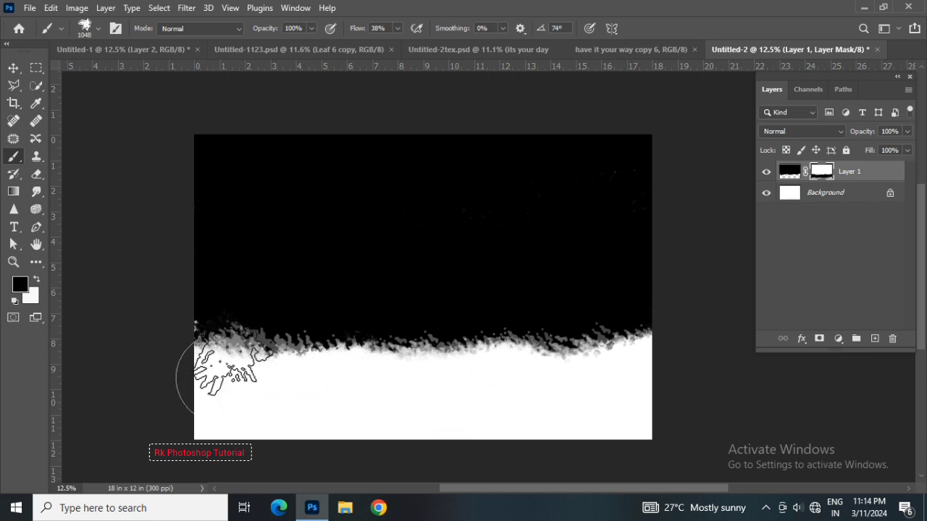
{"action": "mouse_move", "coordinate": [228, 359]}
{"action": "left_mouse_down"}
{"action": "mouse_move", "coordinate": [289, 362]}
{"action": "mouse_move", "coordinate": [301, 378]}
{"action": "mouse_move", "coordinate": [502, 371]}
{"action": "mouse_move", "coordinate": [619, 383]}
{"action": "mouse_move", "coordinate": [616, 394]}
{"action": "mouse_move", "coordinate": [300, 369]}
{"action": "mouse_move", "coordinate": [217, 387]}
{"action": "mouse_move", "coordinate": [528, 389]}
{"action": "mouse_move", "coordinate": [403, 393]}
{"action": "mouse_move", "coordinate": [476, 373]}
{"action": "mouse_move", "coordinate": [413, 386]}
{"action": "mouse_move", "coordinate": [620, 372]}
{"action": "mouse_move", "coordinate": [609, 400]}
{"action": "left_mouse_up"}
{"action": "right_click", "coordinate": [451, 395], "text": "alt"}
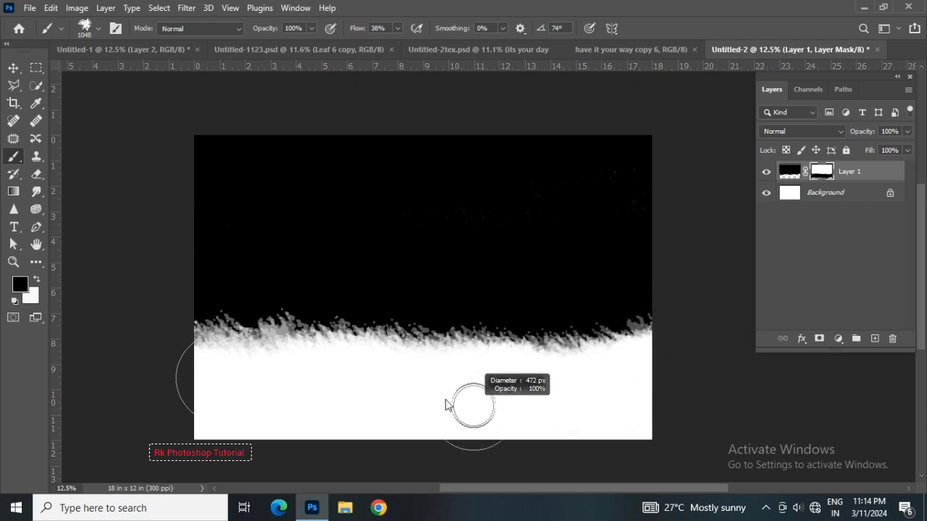
Free-transform Layer 1 taller up to the top edge, then bring up the Untitled-1 photos document
{"action": "left_click", "coordinate": [13, 67]}
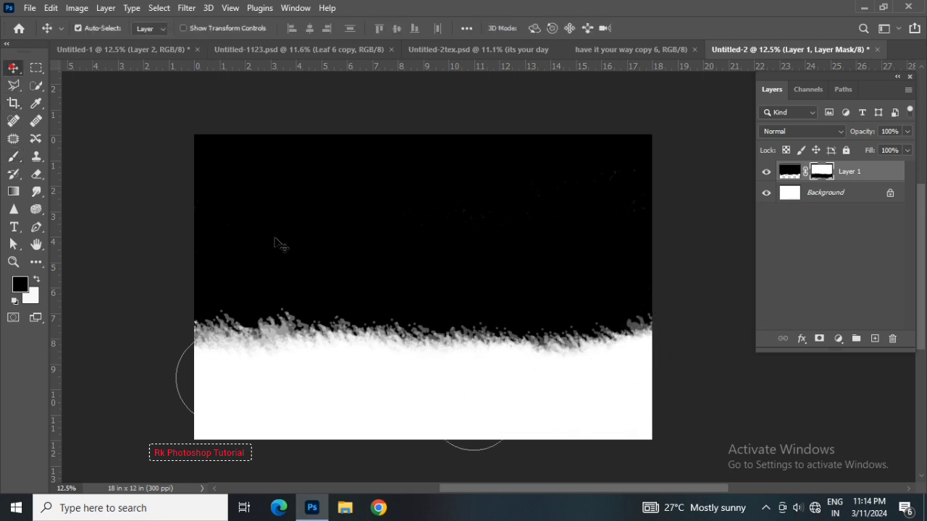
{"action": "key", "text": "ctrl+t"}
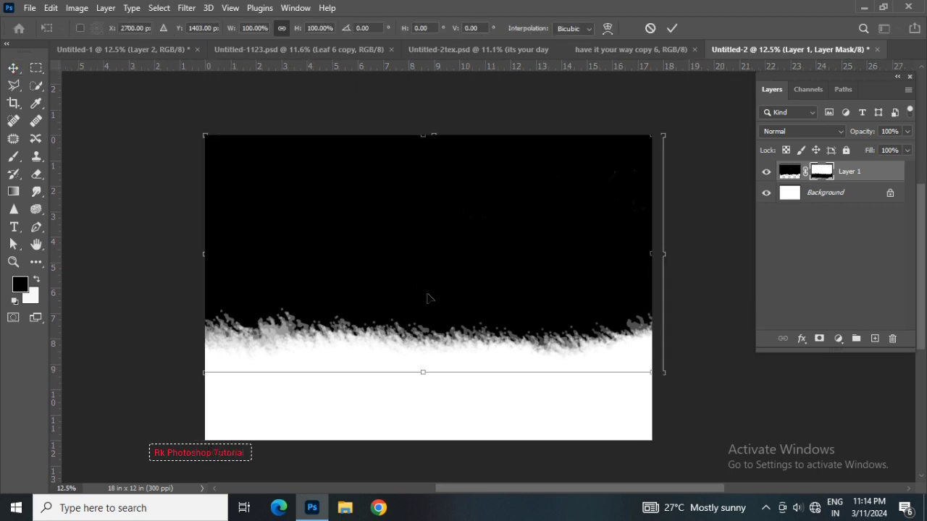
{"action": "left_click_drag", "start_coordinate": [446, 146], "coordinate": [444, 106]}
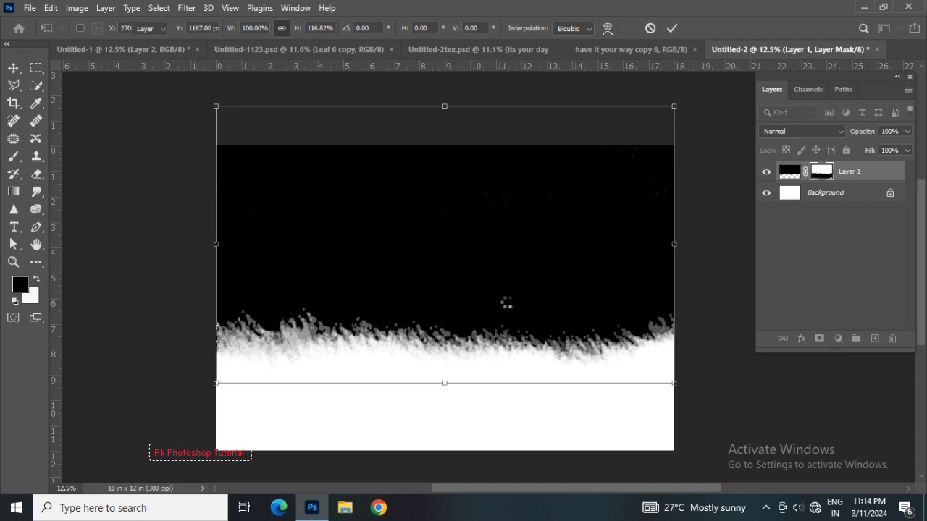
{"action": "key", "text": "Return"}
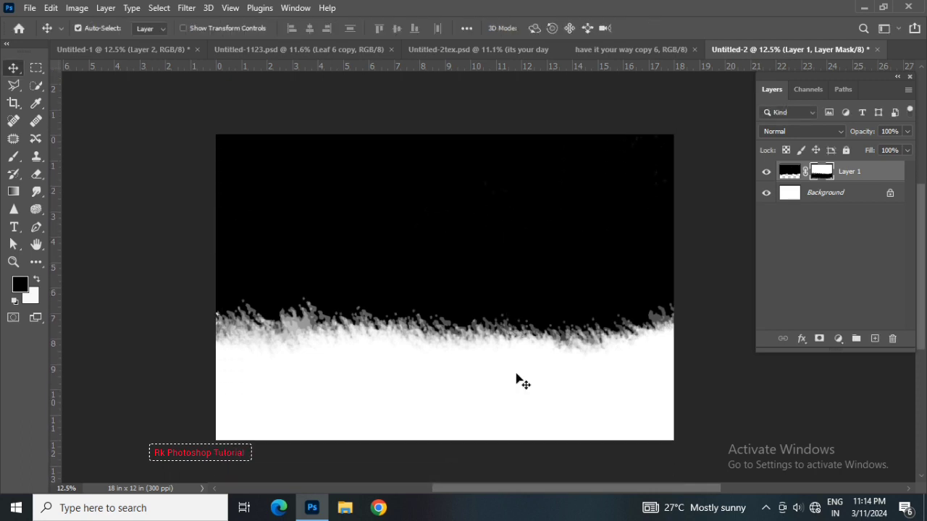
{"action": "left_click", "coordinate": [116, 49]}
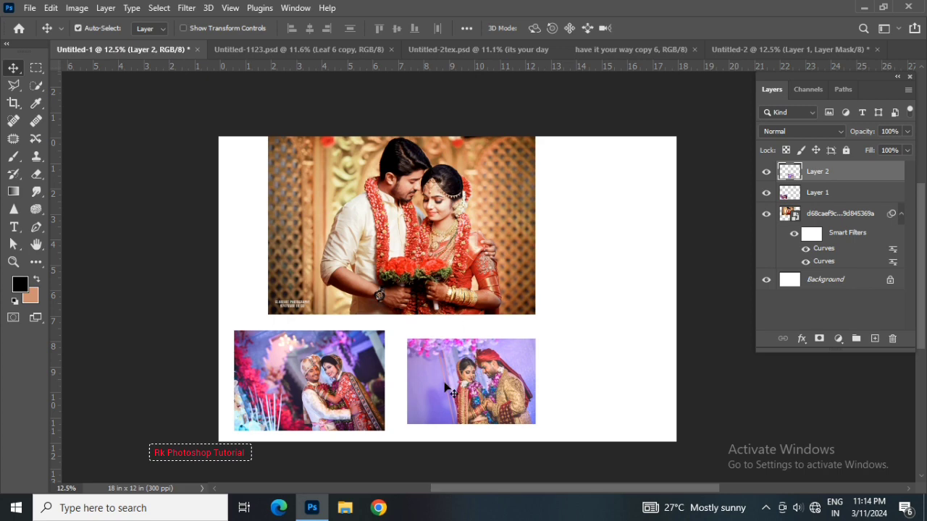
Drop the purple wedding photo into Untitled-2 and scale it to about 330%, nudged right
{"action": "mouse_move", "coordinate": [447, 389]}
{"action": "left_mouse_down"}
{"action": "mouse_move", "coordinate": [732, 53]}
{"action": "mouse_move", "coordinate": [493, 297]}
{"action": "left_mouse_up"}
{"action": "left_click_drag", "start_coordinate": [421, 247], "coordinate": [422, 248]}
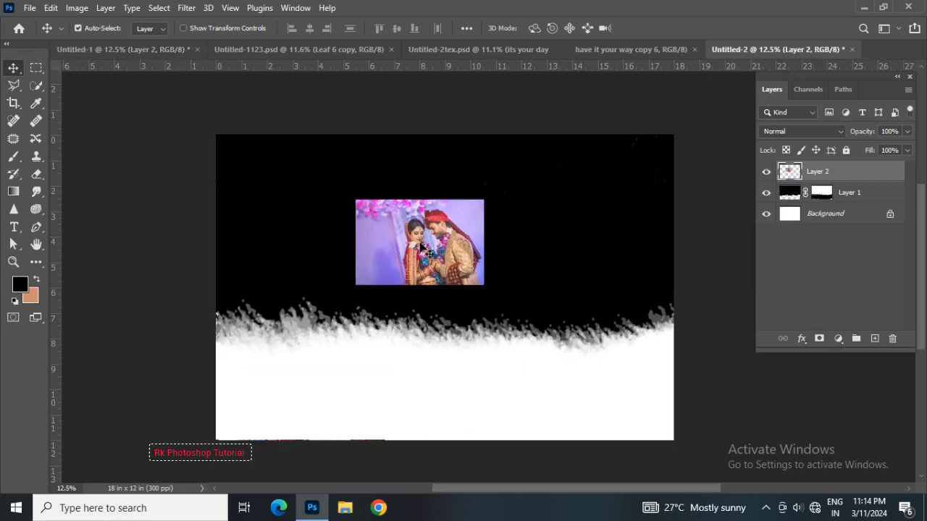
{"action": "key", "text": "ctrl+t"}
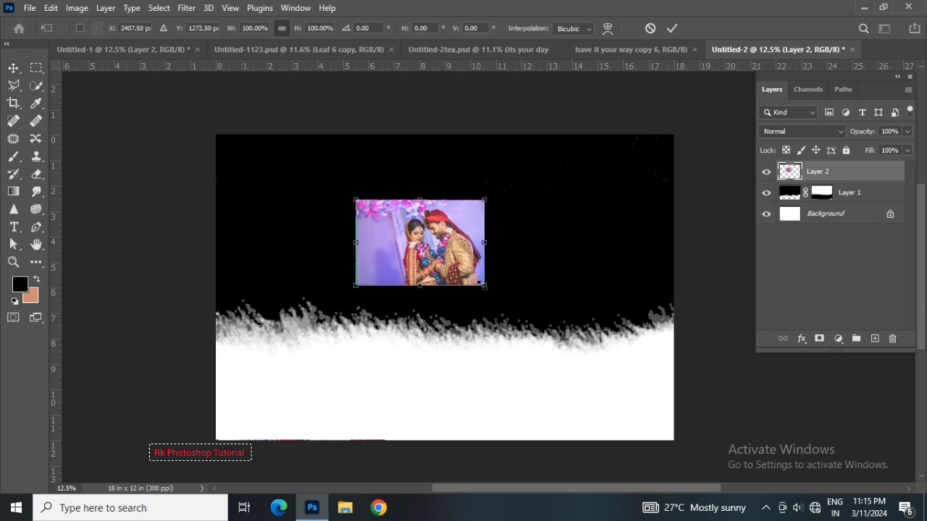
{"action": "left_click_drag", "start_coordinate": [483, 286], "coordinate": [632, 383]}
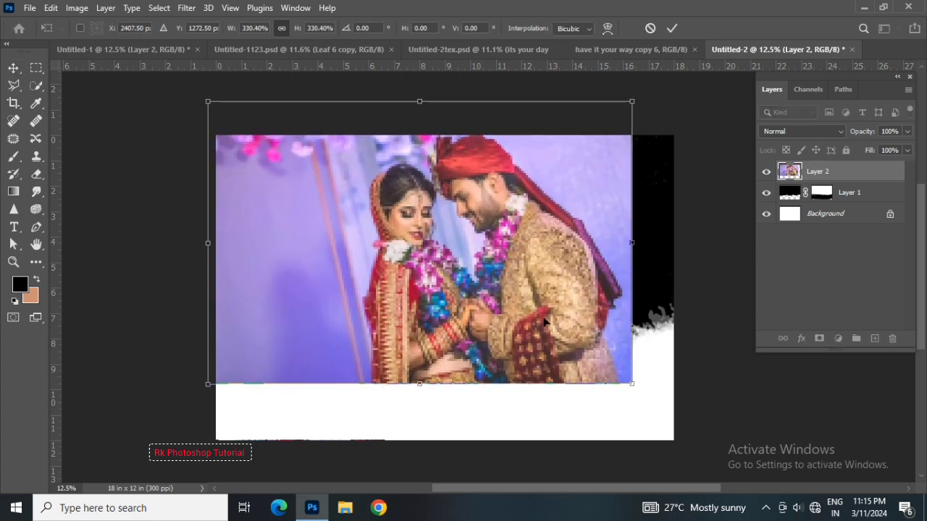
{"action": "left_click_drag", "start_coordinate": [545, 322], "coordinate": [559, 320]}
{"action": "key", "text": "Return"}
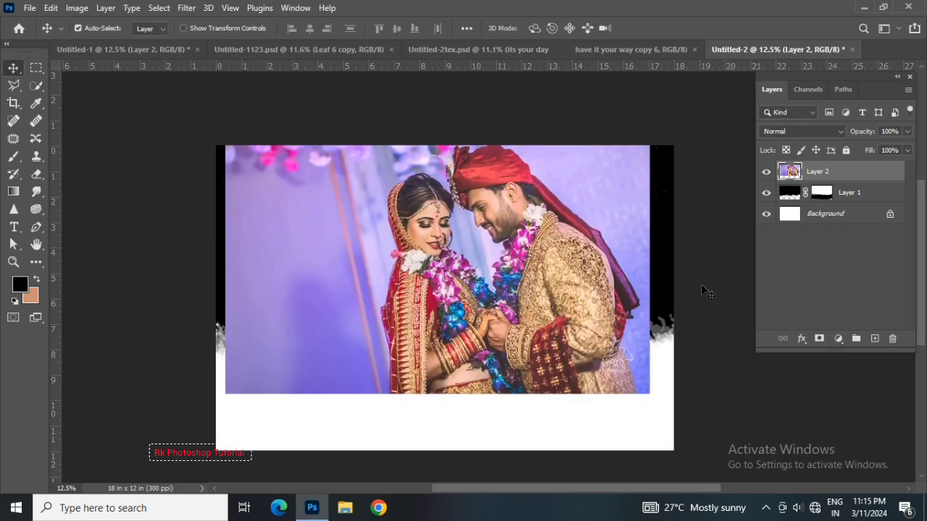
Clip the wedding photo to the grunge layer and move it slightly left
{"action": "right_click", "coordinate": [838, 169]}
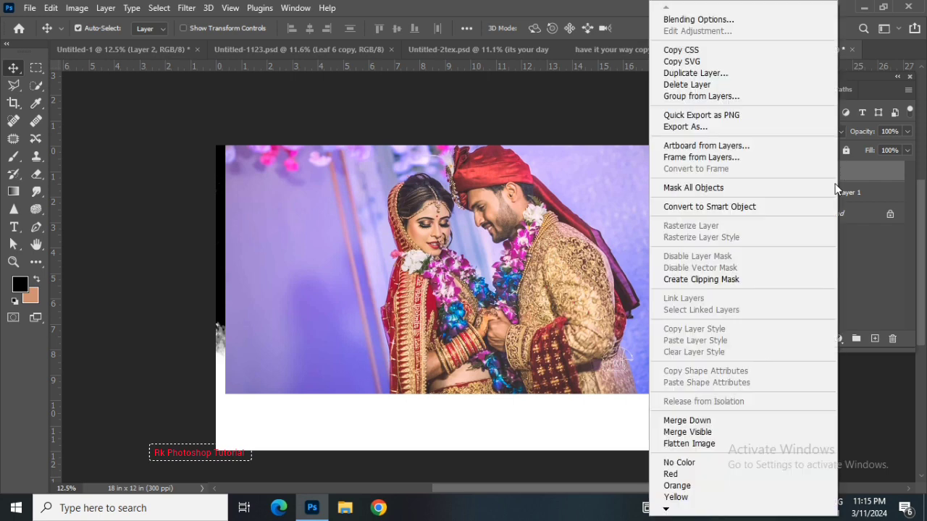
{"action": "left_click", "coordinate": [731, 278]}
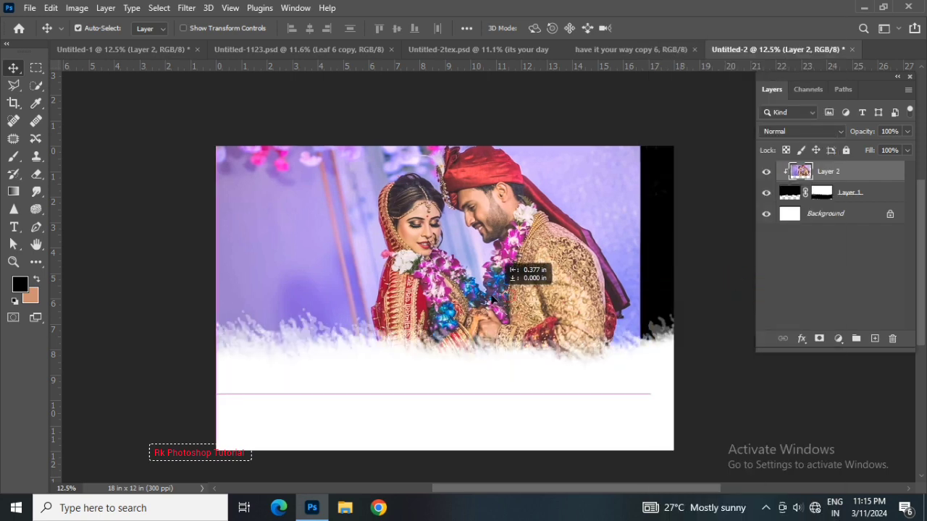
{"action": "left_click_drag", "start_coordinate": [503, 297], "coordinate": [630, 351]}
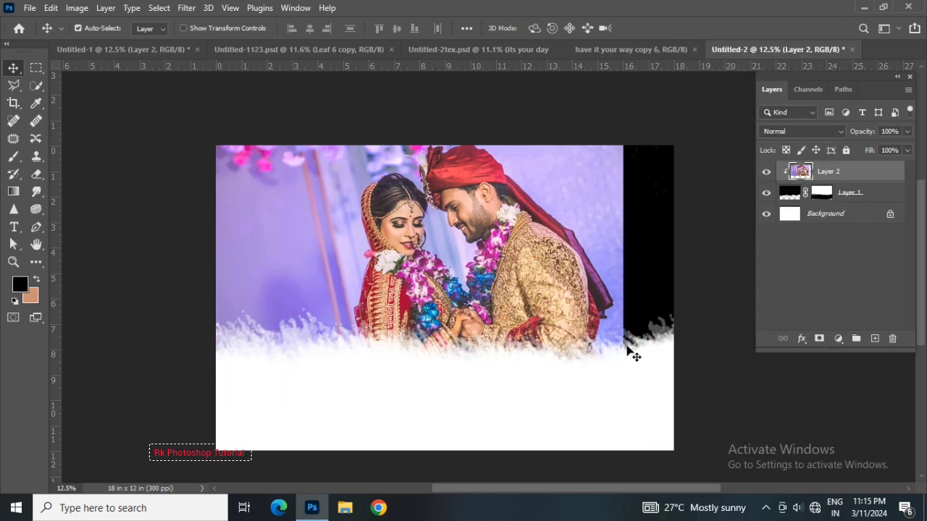
Stretch the grunge layer down to about 112% height, then reselect Layer 2
{"action": "left_click", "coordinate": [637, 288]}
{"action": "key", "text": "ctrl+t"}
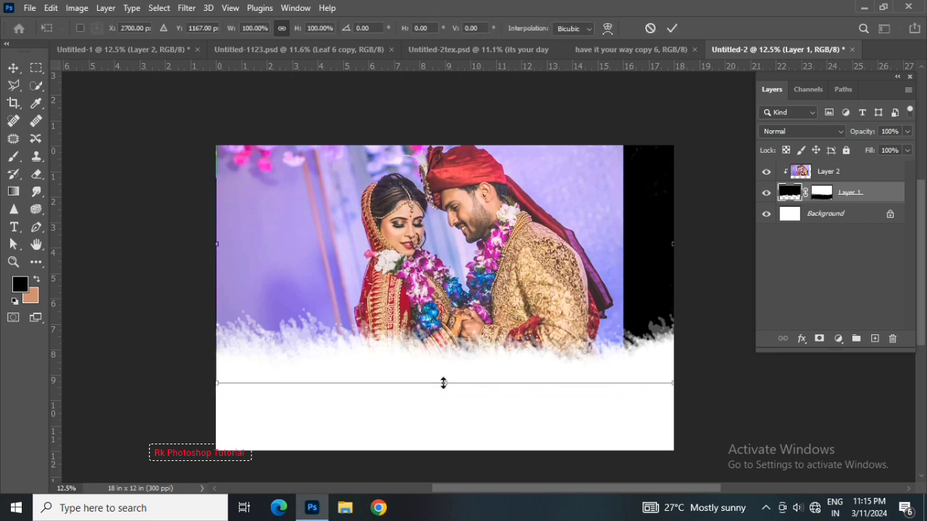
{"action": "left_click_drag", "start_coordinate": [444, 383], "coordinate": [443, 417]}
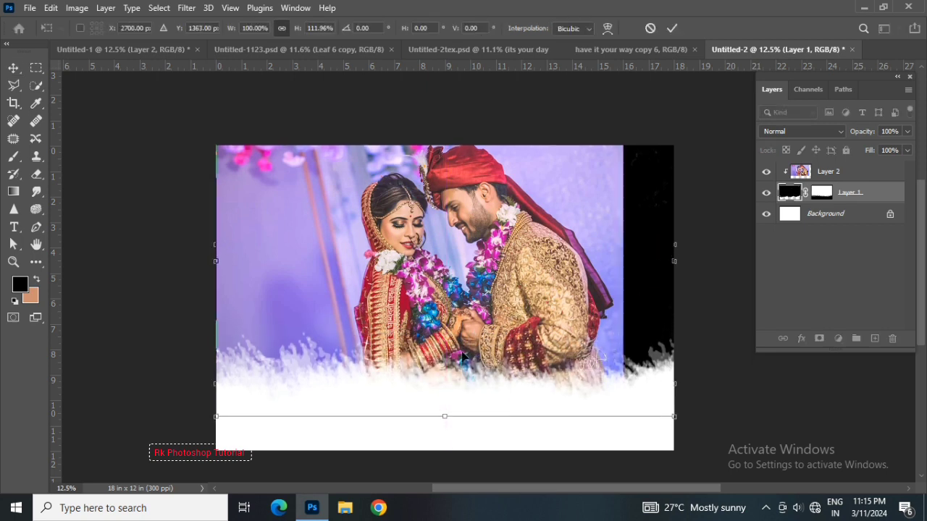
{"action": "key", "text": "Return"}
{"action": "left_click", "coordinate": [492, 298], "text": "ctrl"}
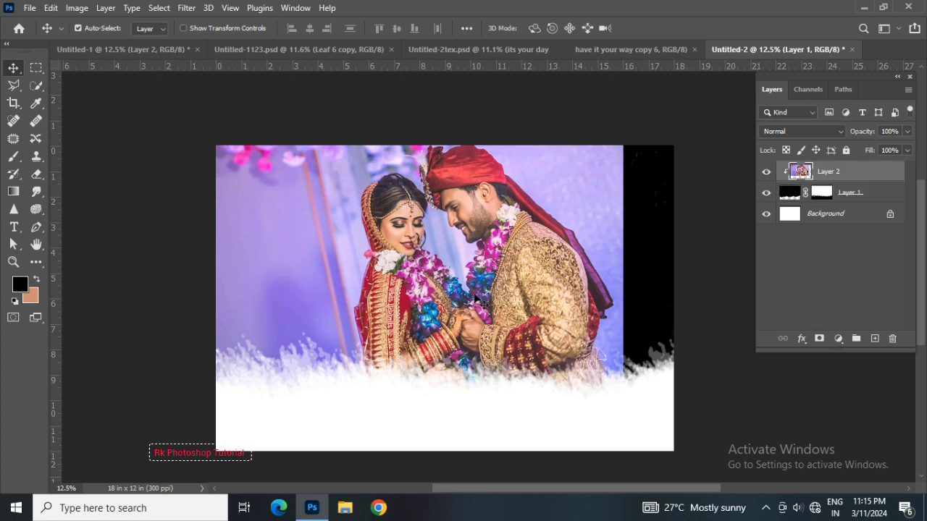
Resize the wedding photo to about 87%, shift it left and down, then duplicate the layer
{"action": "key", "text": "ctrl+t"}
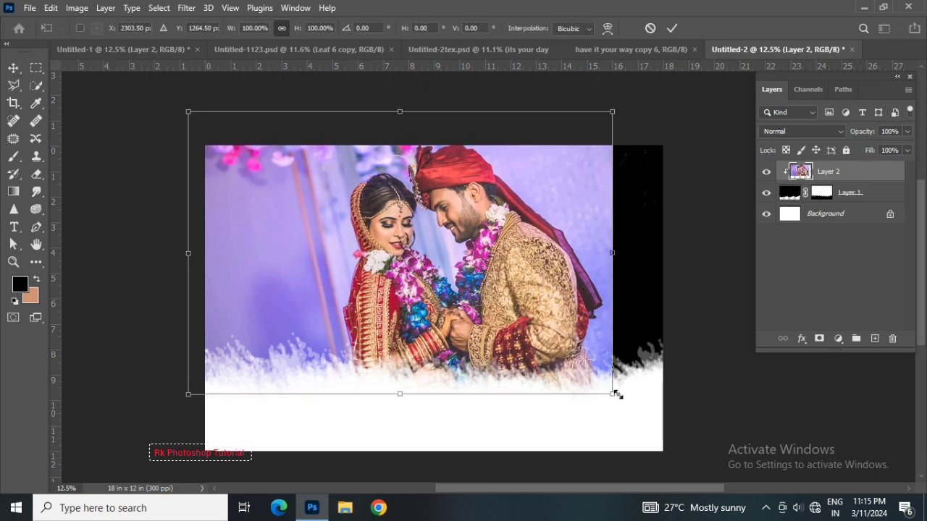
{"action": "left_click_drag", "start_coordinate": [615, 394], "coordinate": [583, 374]}
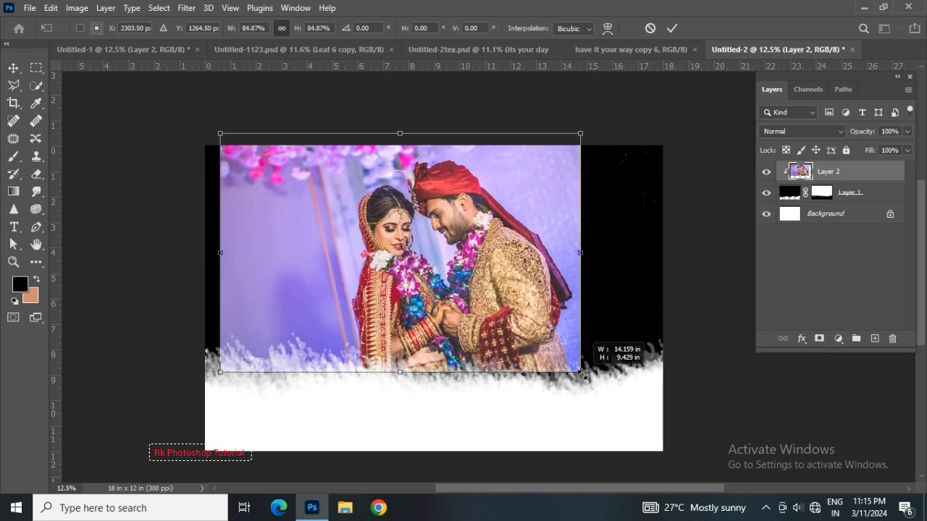
{"action": "left_click_drag", "start_coordinate": [522, 328], "coordinate": [490, 331]}
{"action": "left_click_drag", "start_coordinate": [550, 134], "coordinate": [556, 131]}
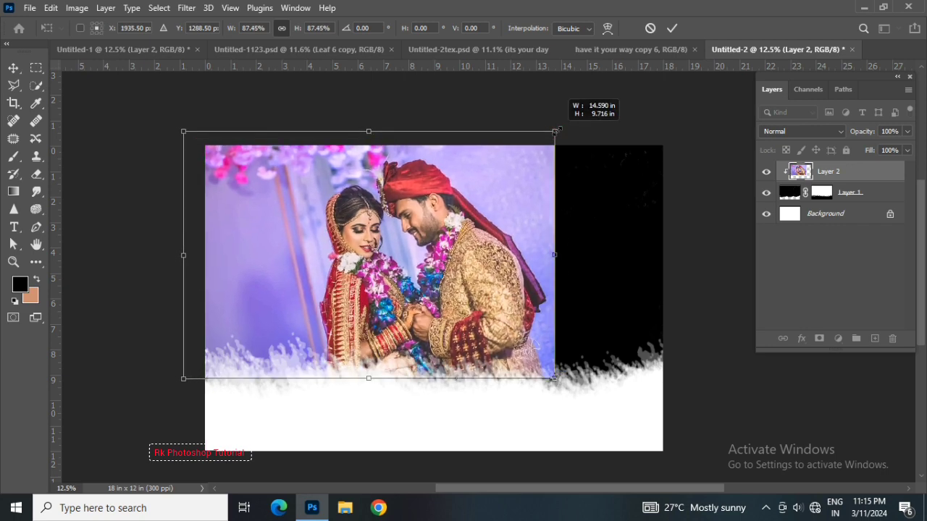
{"action": "left_click_drag", "start_coordinate": [519, 214], "coordinate": [518, 220]}
{"action": "type", "text": "190"}
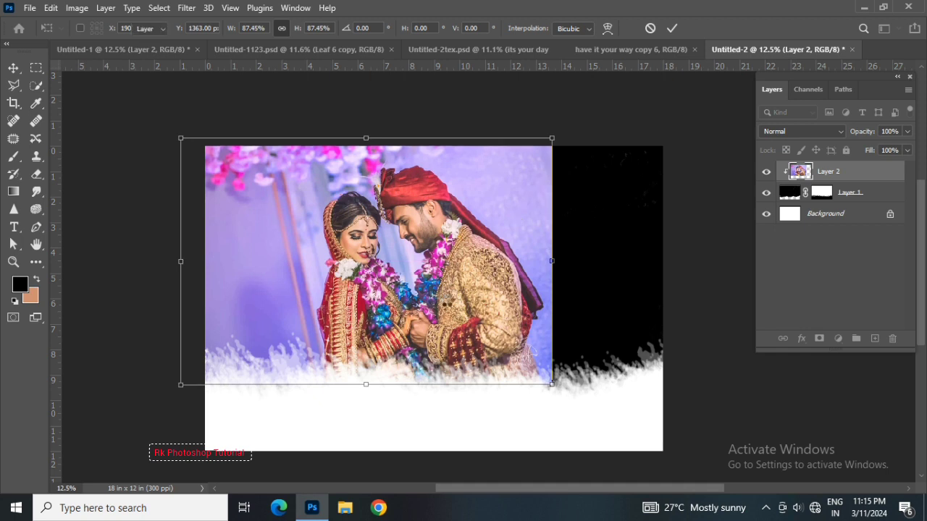
{"action": "key", "text": "Return"}
{"action": "scroll", "coordinate": [449, 307], "scroll_direction": "down", "scroll_amount": 1}
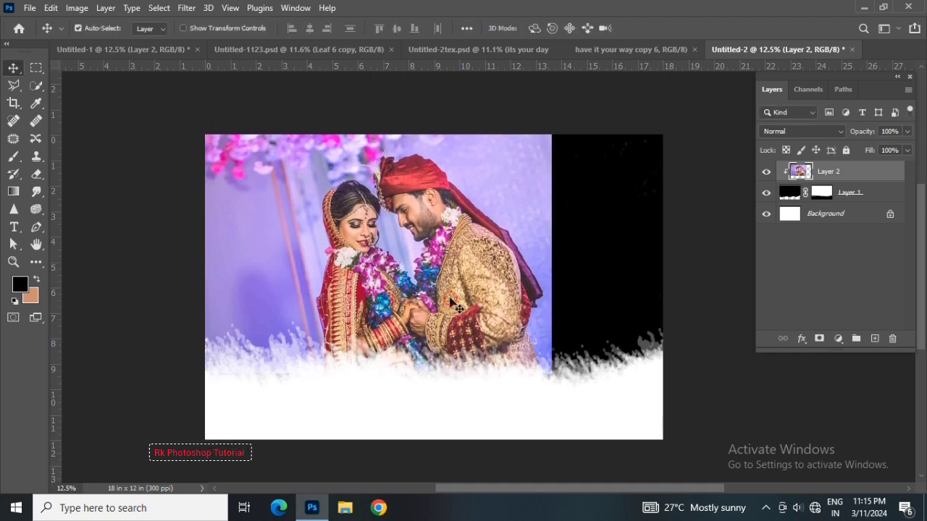
{"action": "key", "text": "ctrl+j"}
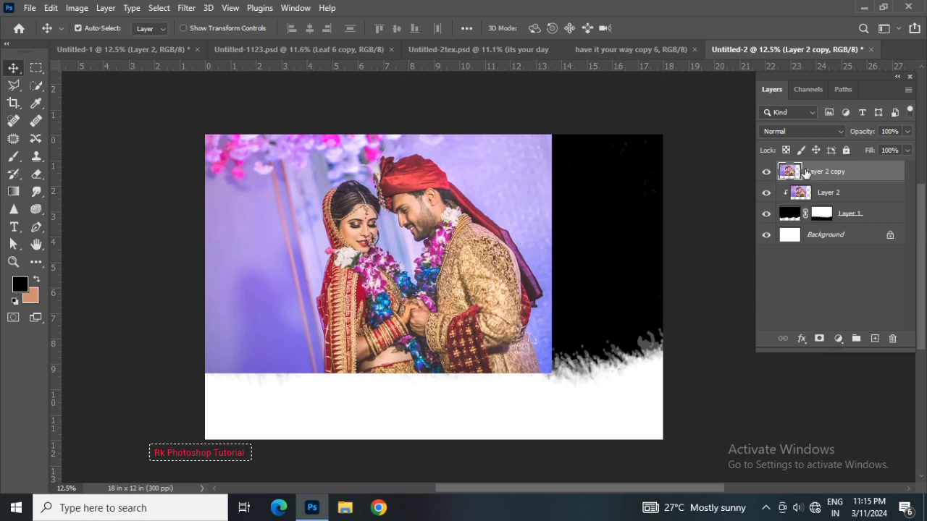
Clip Layer 2 copy beneath Layer 2, flip it horizontally and slide it to the canvas's right side
{"action": "left_click_drag", "start_coordinate": [822, 171], "coordinate": [831, 201]}
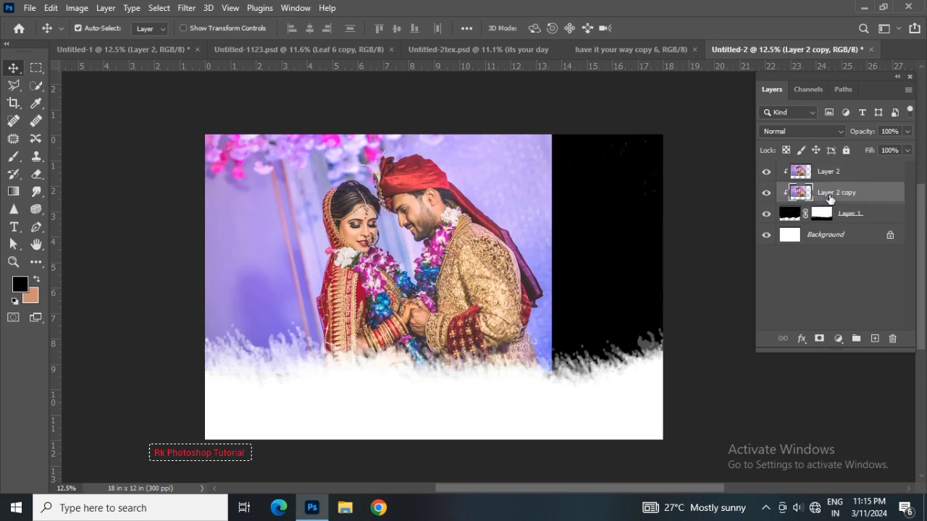
{"action": "key", "text": "ctrl+t"}
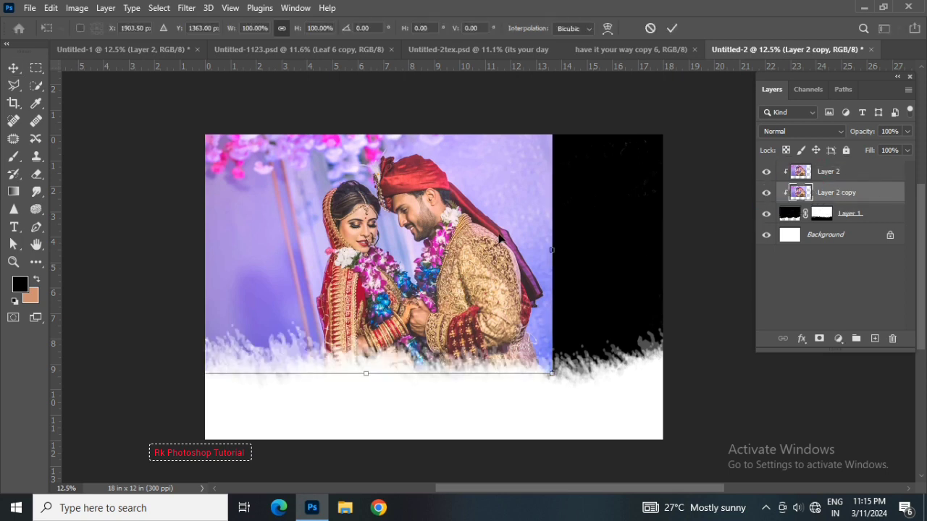
{"action": "right_click", "coordinate": [499, 237]}
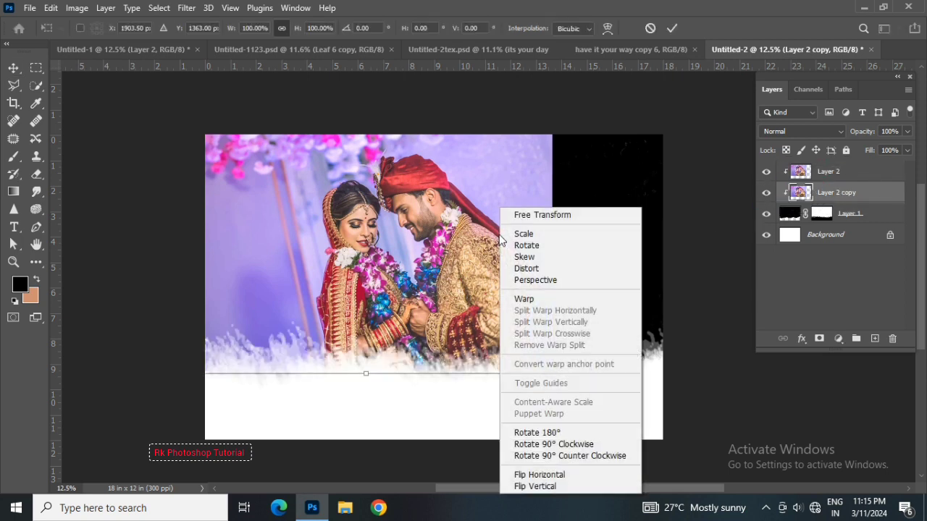
{"action": "left_click", "coordinate": [549, 474]}
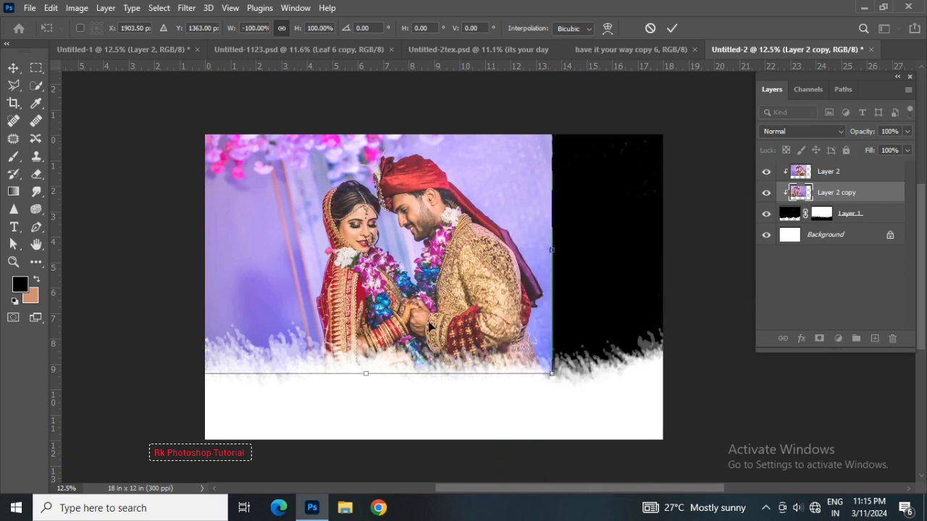
{"action": "left_click_drag", "start_coordinate": [379, 299], "coordinate": [516, 297]}
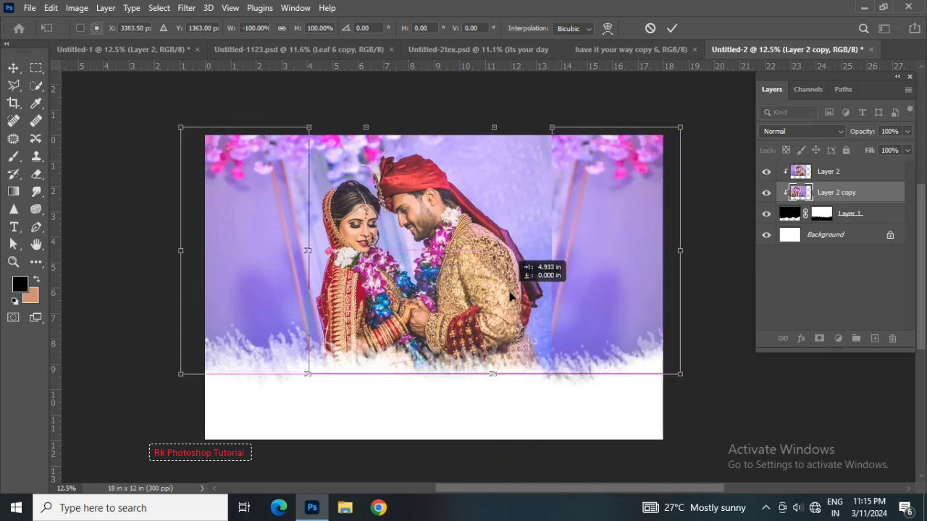
{"action": "left_click_drag", "start_coordinate": [515, 297], "coordinate": [516, 298]}
{"action": "type", "text": "350"}
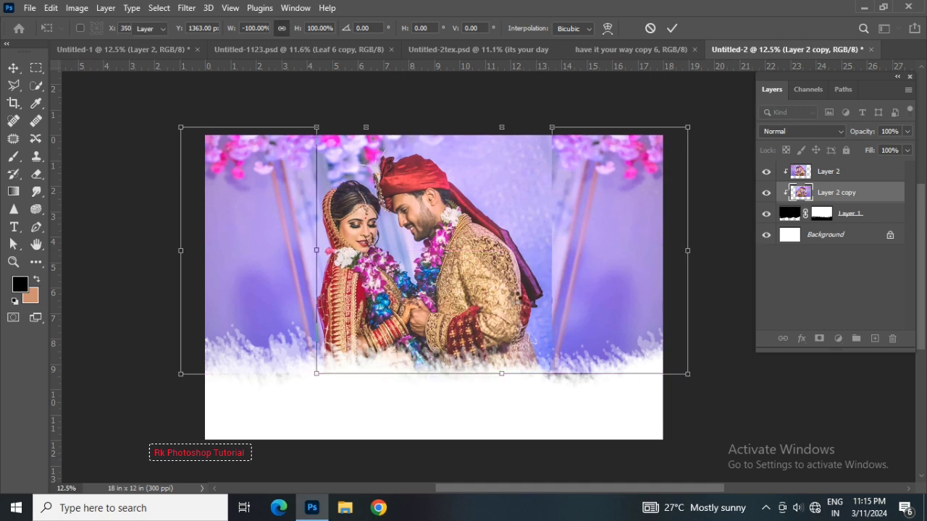
{"action": "key", "text": "Return"}
{"action": "left_click", "coordinate": [491, 249]}
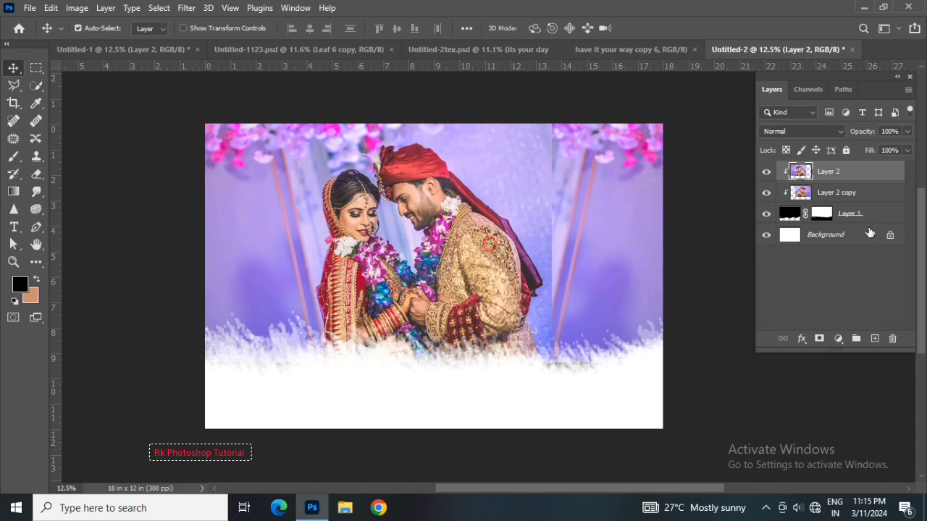
Add a white mask to Layer 2 and choose the Soft Round Pressure Opacity and Flow brush
{"action": "left_click", "coordinate": [819, 340]}
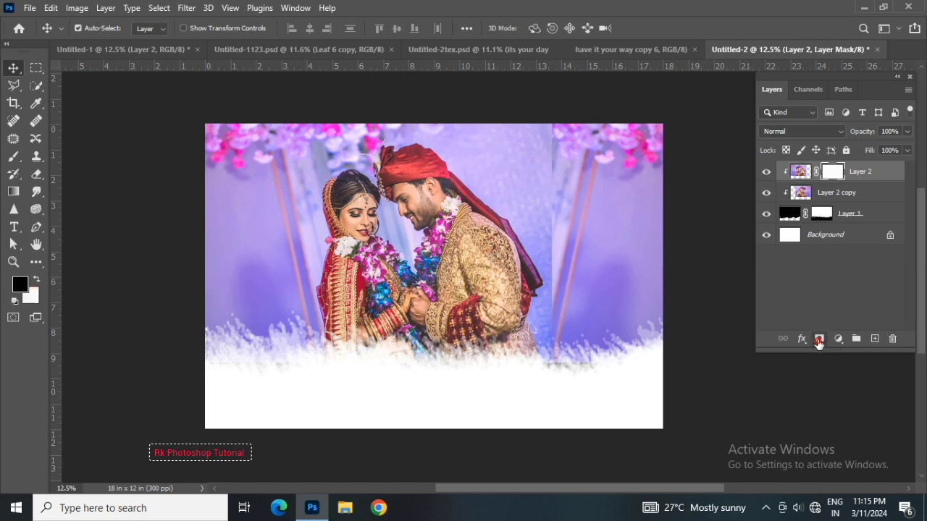
{"action": "left_click", "coordinate": [14, 157]}
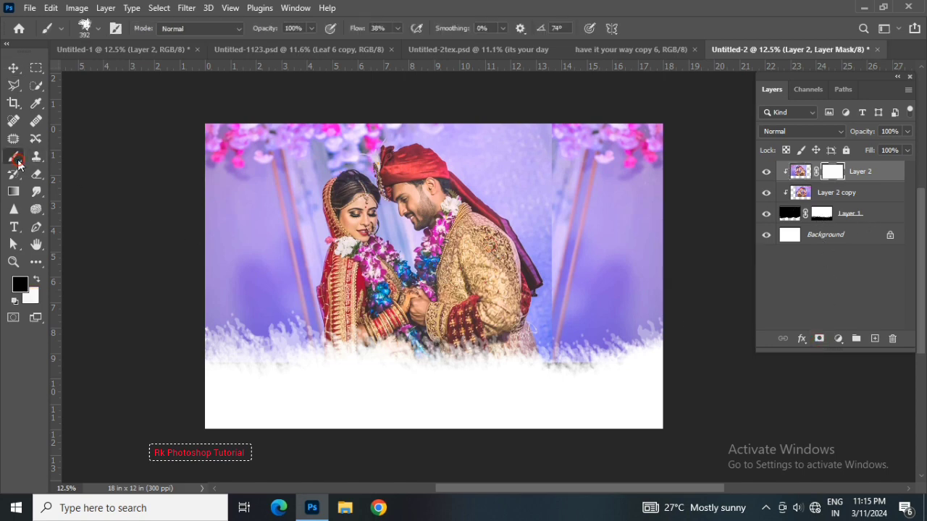
{"action": "right_click", "coordinate": [531, 188]}
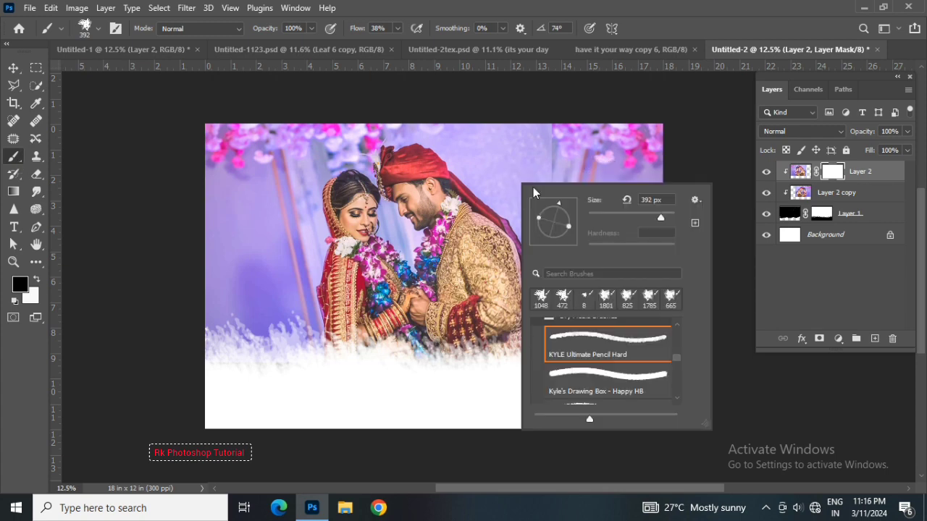
{"action": "scroll", "coordinate": [621, 379], "scroll_direction": "up", "scroll_amount": 3}
{"action": "scroll", "coordinate": [620, 371], "scroll_direction": "up", "scroll_amount": 2}
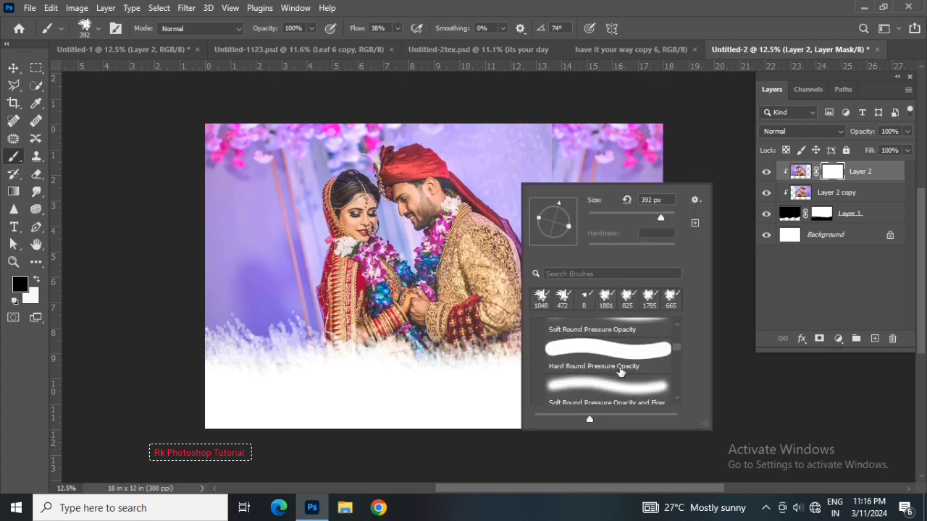
{"action": "left_click", "coordinate": [602, 389]}
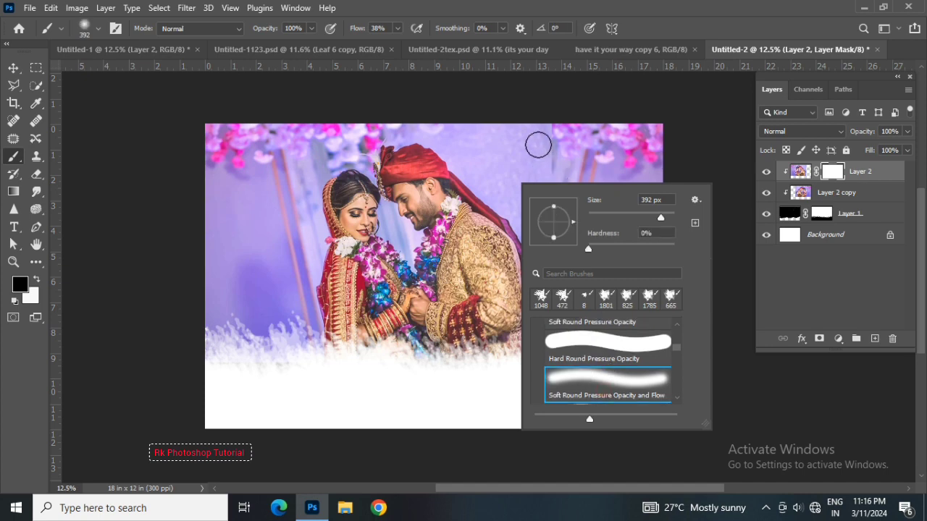
{"action": "left_click", "coordinate": [538, 143]}
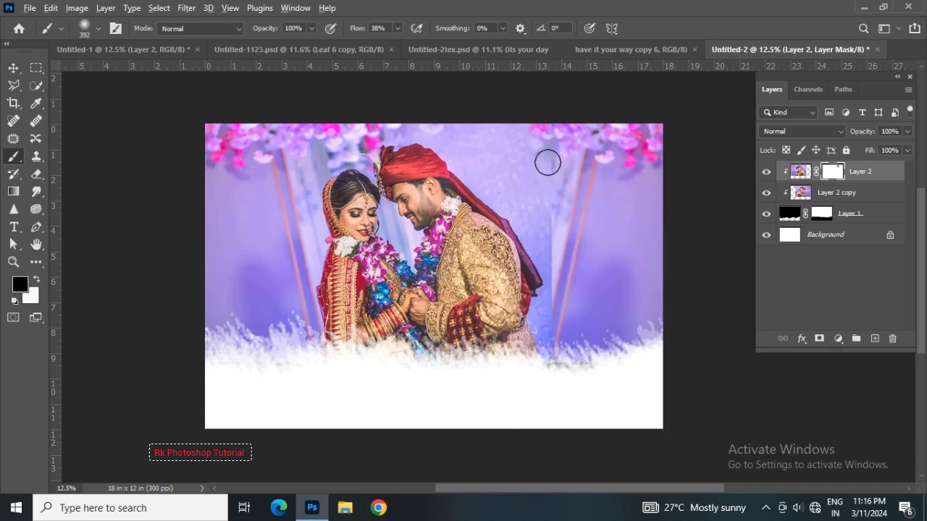
Soften the top of the photo seam on the mask, then shift the photo copy left
{"action": "left_click_drag", "start_coordinate": [558, 155], "coordinate": [553, 183]}
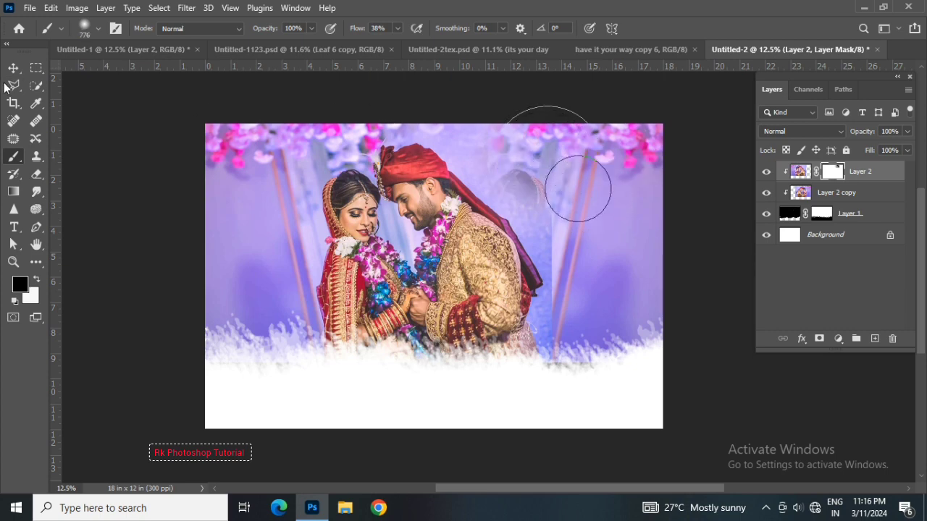
{"action": "key", "text": "v"}
{"action": "mouse_move", "coordinate": [602, 202]}
{"action": "left_mouse_down"}
{"action": "mouse_move", "coordinate": [603, 229]}
{"action": "mouse_move", "coordinate": [580, 235]}
{"action": "left_mouse_up"}
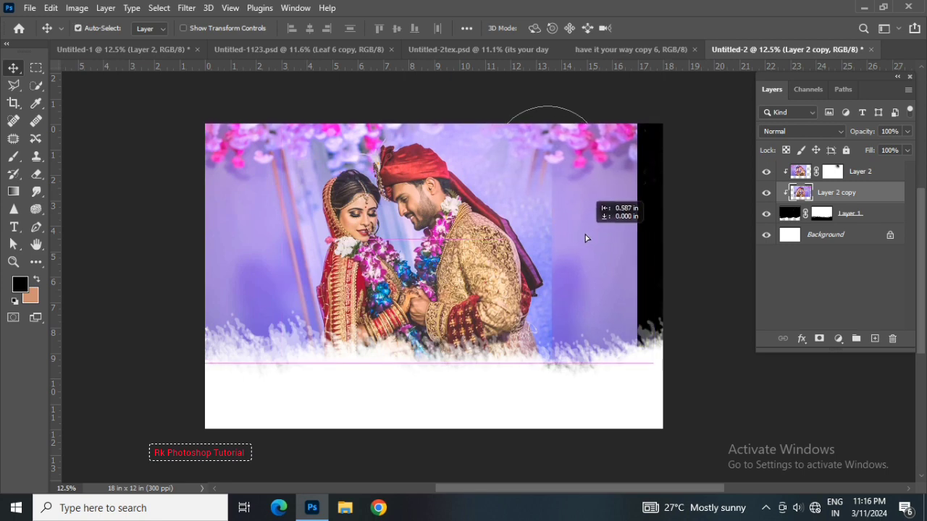
Paint Layer 2's mask around the groom's turban and coat edge with a 332 px brush
{"action": "left_click", "coordinate": [860, 172]}
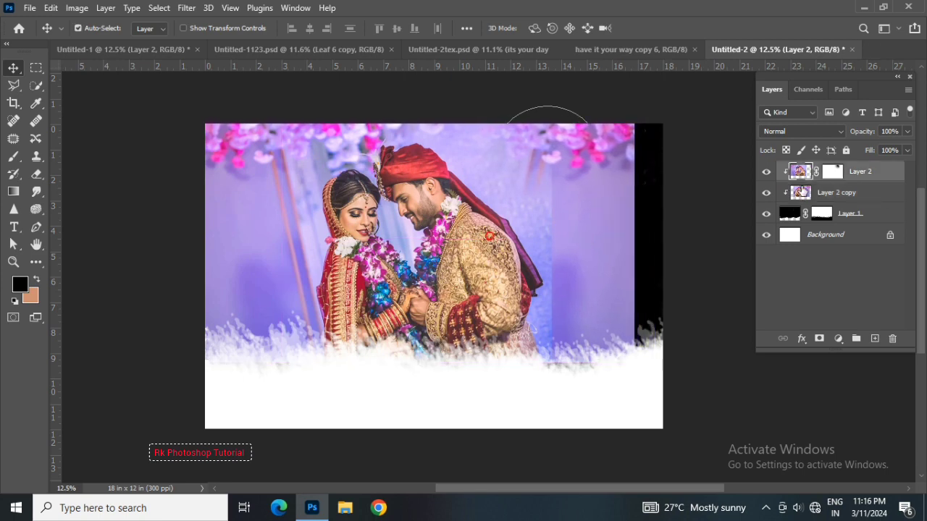
{"action": "left_click", "coordinate": [832, 172]}
{"action": "left_click", "coordinate": [13, 156]}
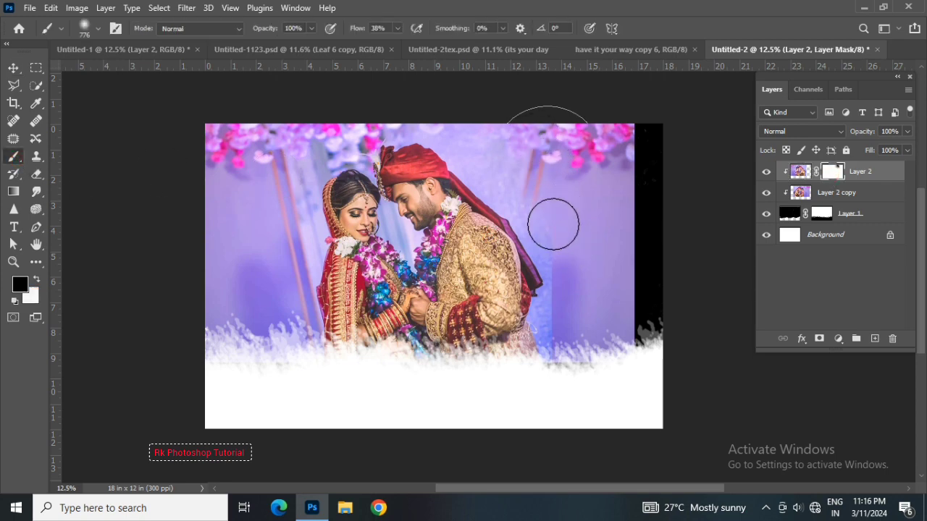
{"action": "key", "text": "ctrl+plus"}
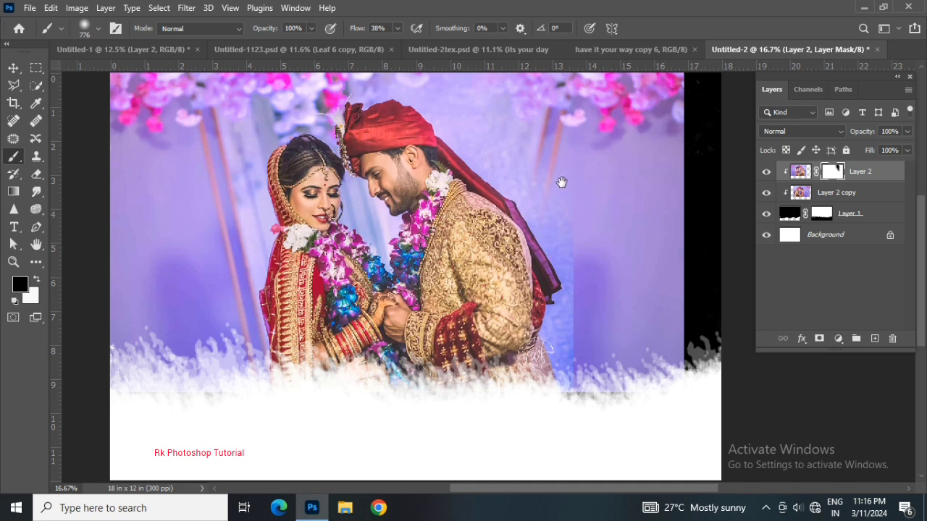
{"action": "left_click_drag", "start_coordinate": [558, 182], "coordinate": [473, 265]}
{"action": "mouse_move", "coordinate": [481, 233]}
{"action": "left_mouse_down"}
{"action": "mouse_move", "coordinate": [454, 232]}
{"action": "mouse_move", "coordinate": [487, 205]}
{"action": "left_mouse_up"}
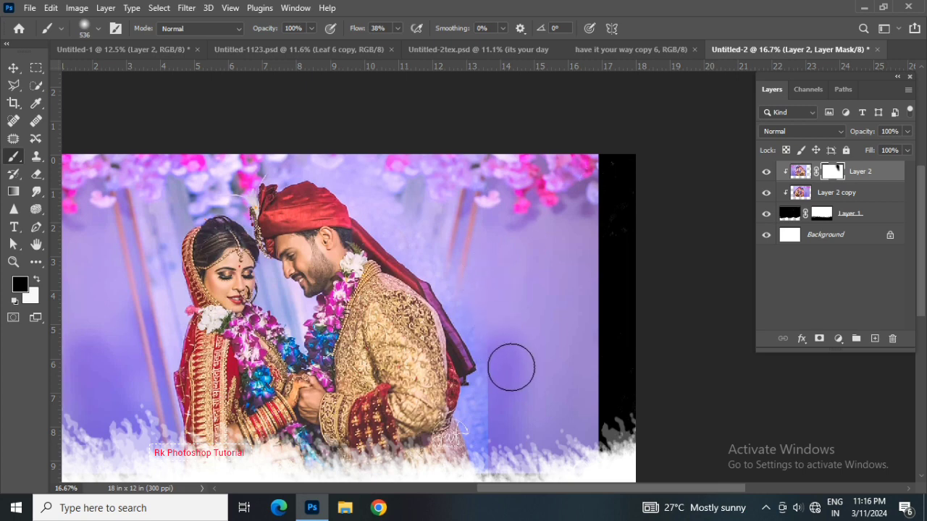
{"action": "left_click_drag", "start_coordinate": [511, 365], "coordinate": [476, 407]}
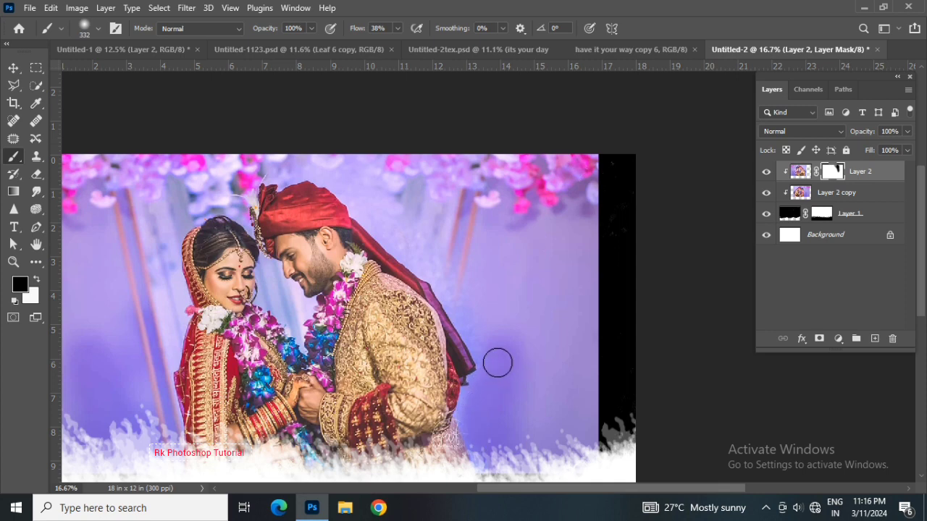
{"action": "left_click_drag", "start_coordinate": [478, 330], "coordinate": [342, 176]}
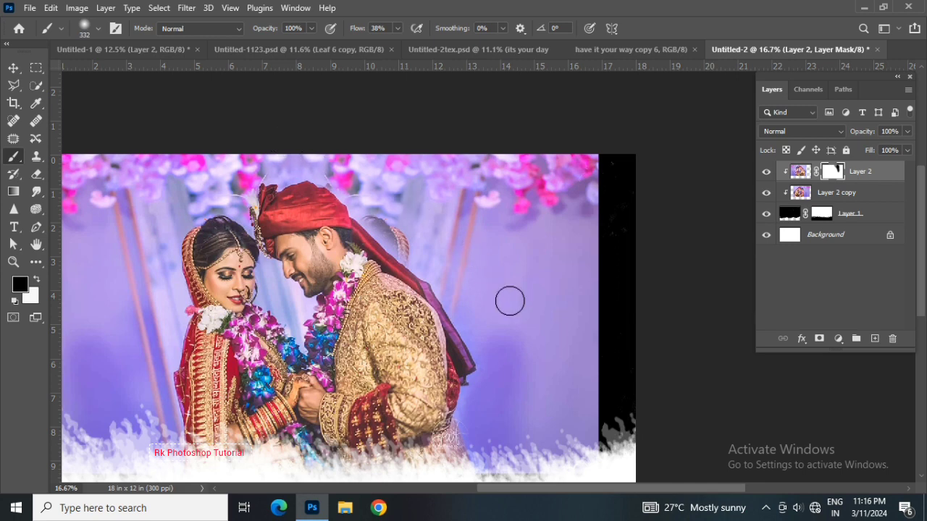
{"action": "left_click_drag", "start_coordinate": [509, 302], "coordinate": [453, 249]}
{"action": "key", "text": "x"}
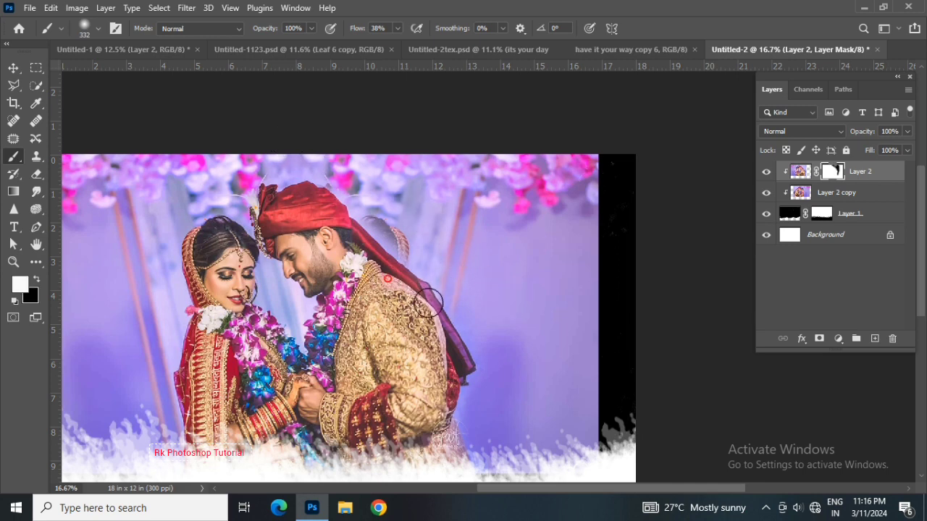
Shift Layer 2 copy further left, widening the black strip at the canvas's right edge
{"action": "left_click", "coordinate": [18, 66]}
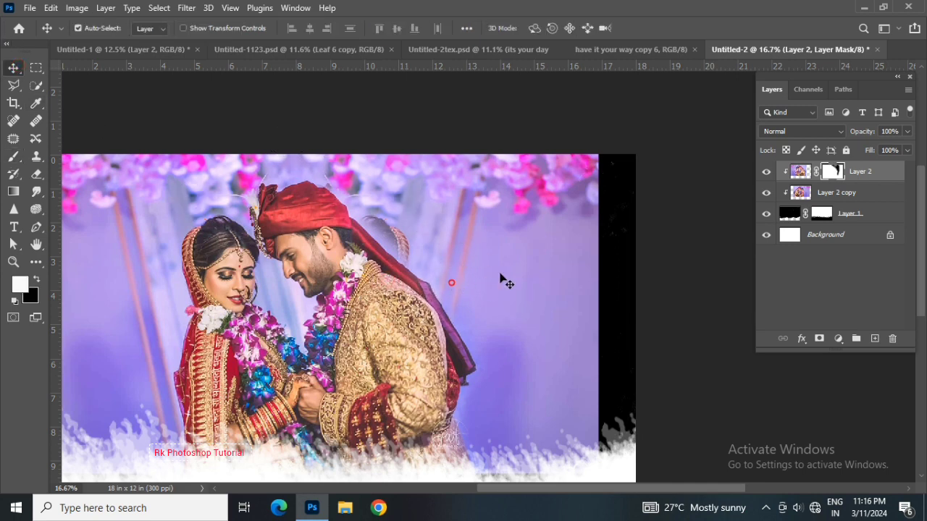
{"action": "left_click_drag", "start_coordinate": [502, 280], "coordinate": [471, 280]}
{"action": "key", "text": "ctrl+minus"}
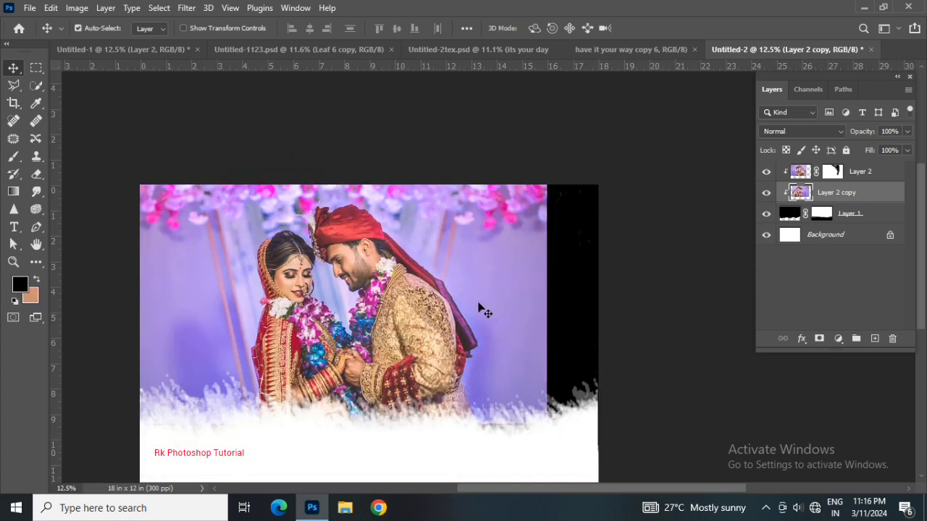
Move Layer 2 and Layer 2 copy right and enlarge both to about 107.58%
{"action": "left_click", "coordinate": [860, 172], "text": "ctrl"}
{"action": "mouse_move", "coordinate": [320, 325]}
{"action": "left_mouse_down"}
{"action": "mouse_move", "coordinate": [374, 326]}
{"action": "mouse_move", "coordinate": [360, 326]}
{"action": "left_mouse_up"}
{"action": "key", "text": "ctrl+t"}
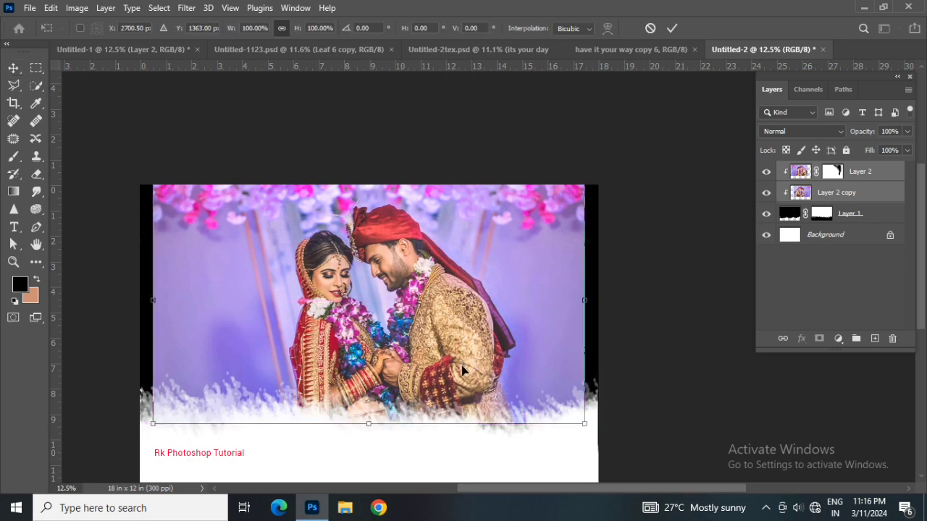
{"action": "mouse_move", "coordinate": [542, 414]}
{"action": "left_mouse_down"}
{"action": "mouse_move", "coordinate": [541, 403]}
{"action": "mouse_move", "coordinate": [602, 416]}
{"action": "left_mouse_up"}
{"action": "type", "text": "270"}
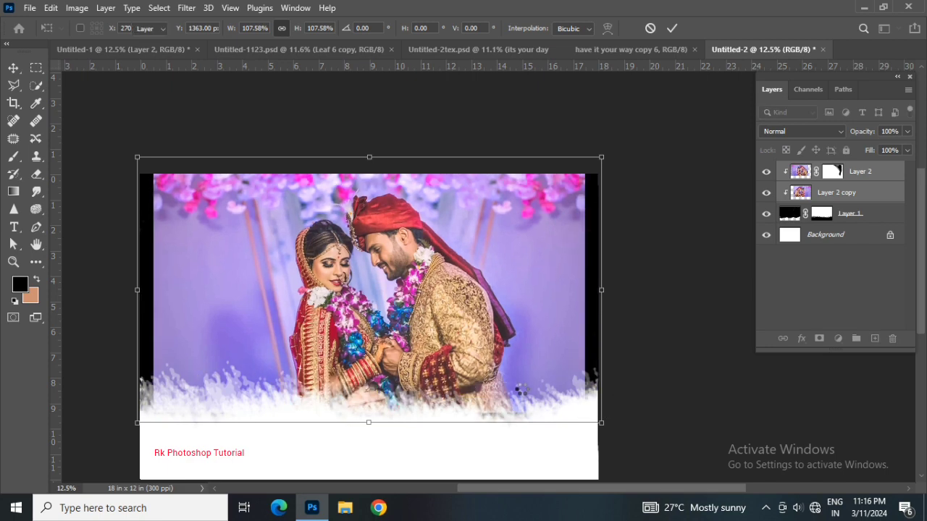
{"action": "key", "text": "Return"}
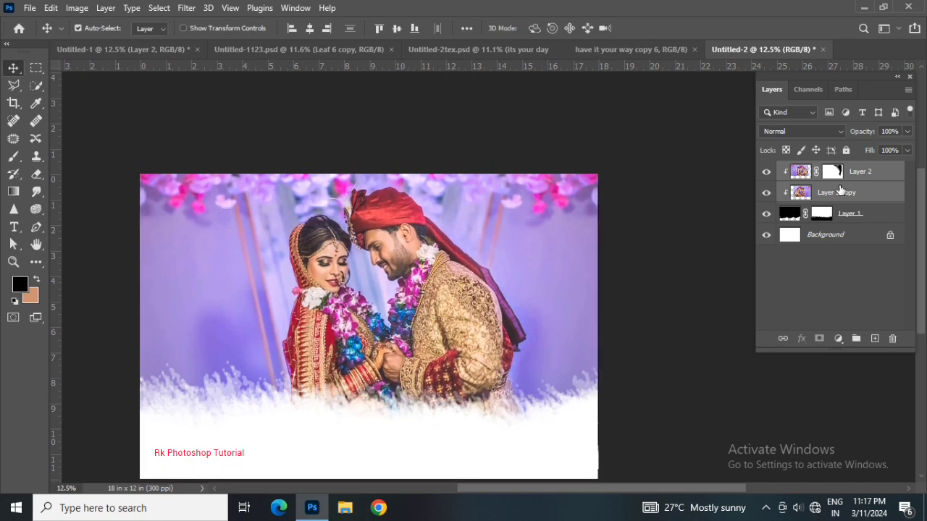
{"action": "left_click", "coordinate": [835, 174]}
Paint Layer 2's mask in black and white around the groom's back to smooth the seam
{"action": "left_click", "coordinate": [13, 157]}
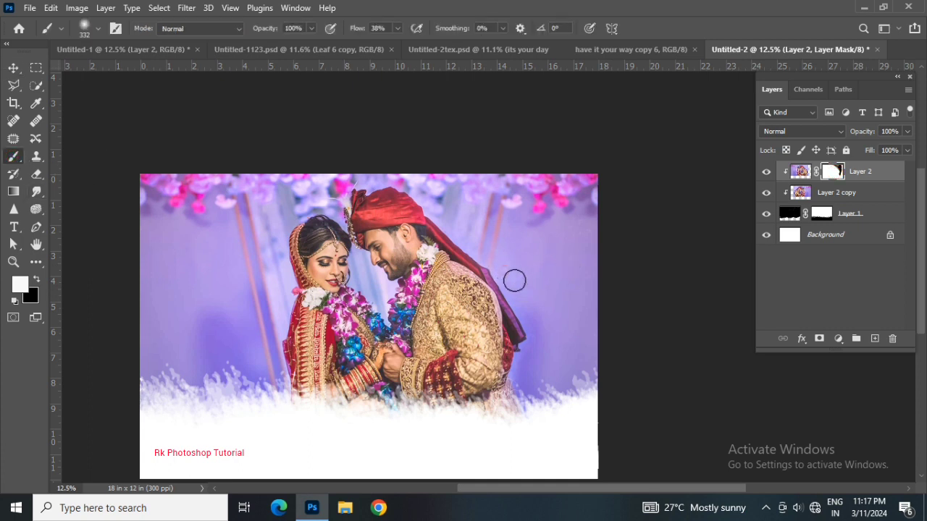
{"action": "key", "text": "x"}
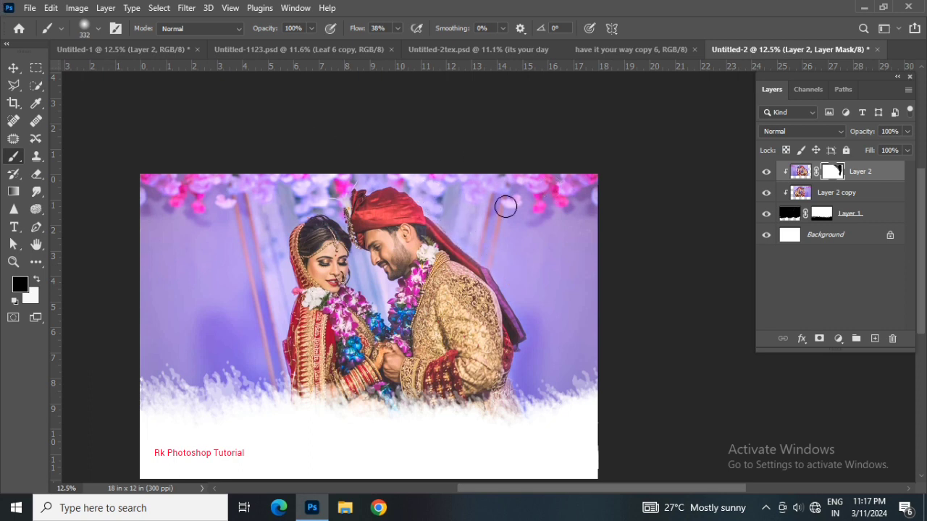
{"action": "key", "text": "x"}
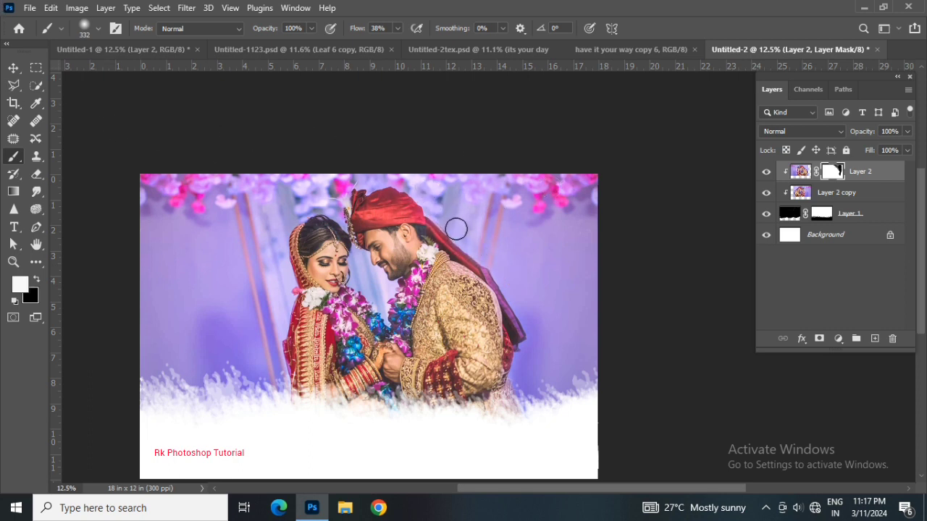
{"action": "left_click", "coordinate": [14, 67]}
{"action": "scroll", "coordinate": [348, 333], "scroll_direction": "down", "scroll_amount": 1}
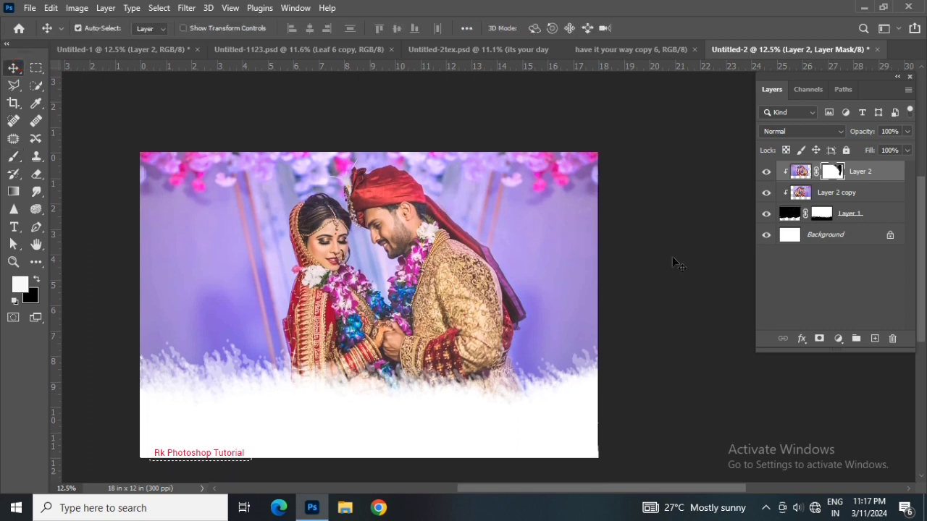
{"action": "left_click", "coordinate": [877, 175]}
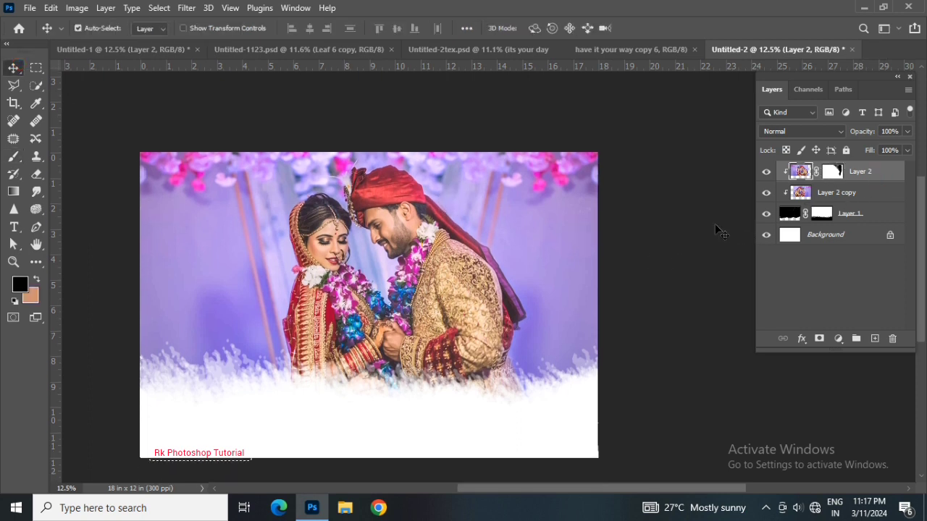
Bring the Happy Couple title and quote from Untitled-2tex.psd into the wedding photo
{"action": "left_click", "coordinate": [484, 45]}
{"action": "scroll", "coordinate": [507, 217], "scroll_direction": "down", "scroll_amount": 1}
{"action": "scroll", "coordinate": [507, 275], "scroll_direction": "down", "scroll_amount": 1}
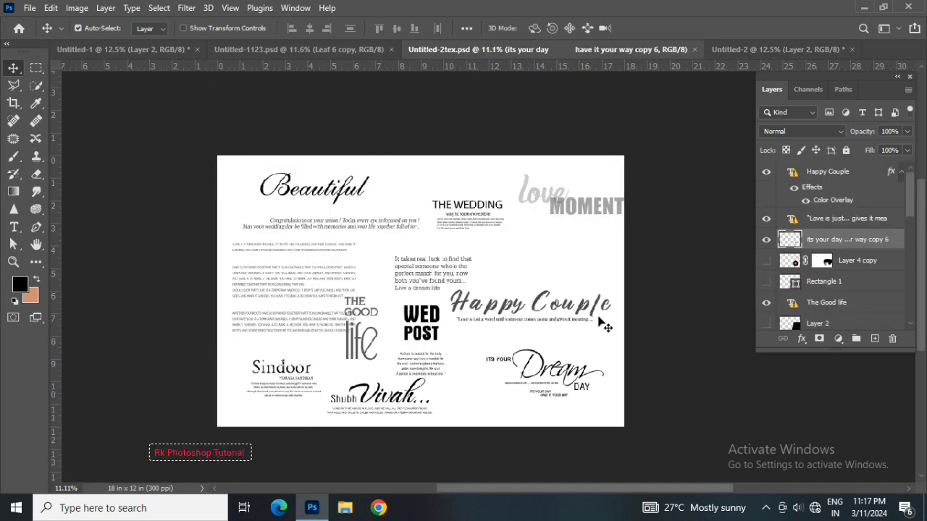
{"action": "mouse_move", "coordinate": [607, 313]}
{"action": "left_mouse_down"}
{"action": "mouse_move", "coordinate": [555, 319]}
{"action": "mouse_move", "coordinate": [593, 319]}
{"action": "mouse_move", "coordinate": [587, 59]}
{"action": "mouse_move", "coordinate": [552, 316]}
{"action": "left_mouse_up"}
{"action": "left_click_drag", "start_coordinate": [401, 426], "coordinate": [402, 425]}
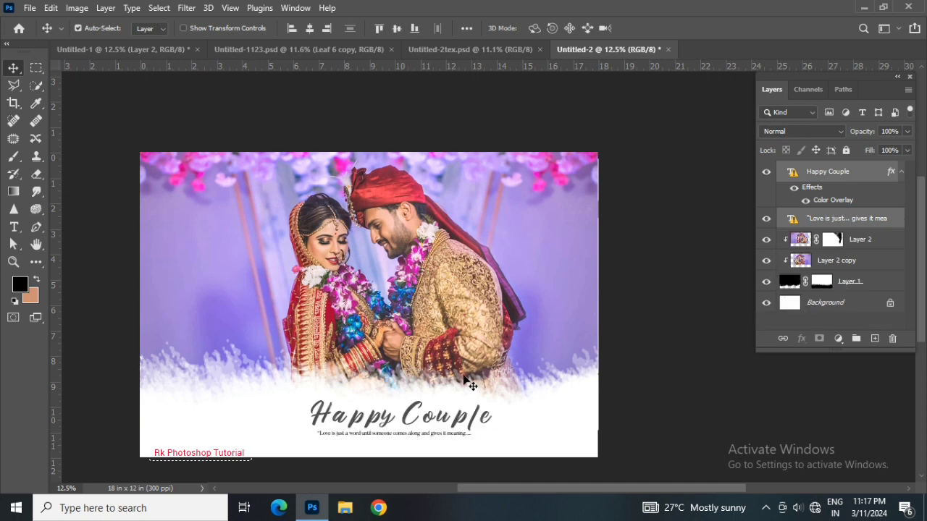
Scale the title and quote to about 85% and nudge them right below the couple
{"action": "key", "text": "ctrl+t"}
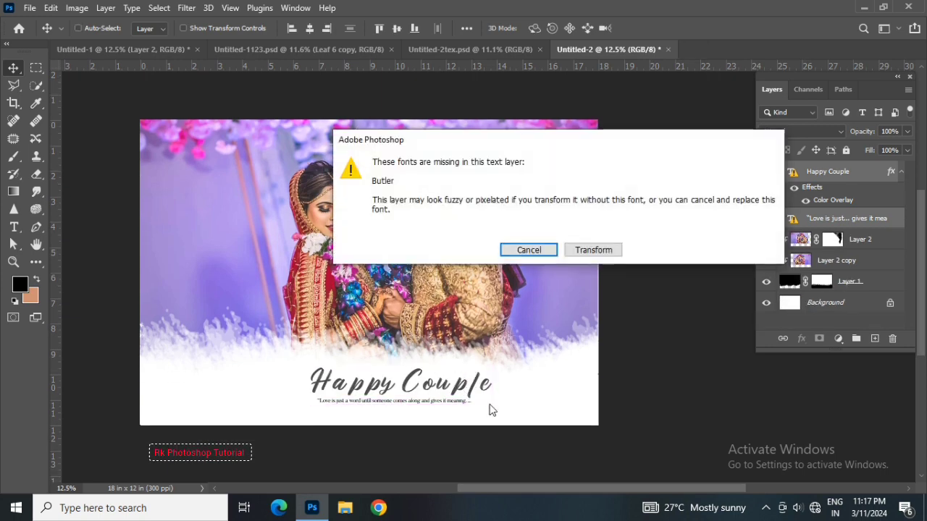
{"action": "left_click", "coordinate": [582, 249]}
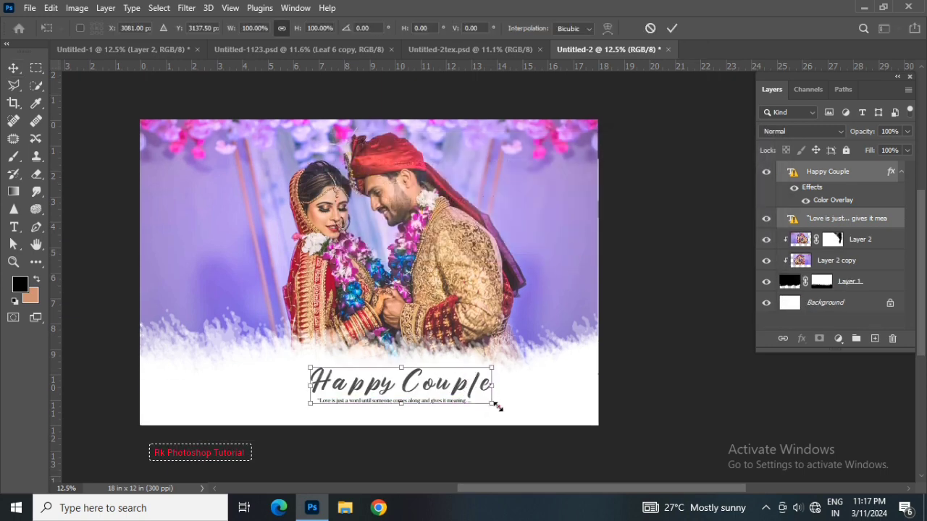
{"action": "left_click_drag", "start_coordinate": [497, 407], "coordinate": [411, 398]}
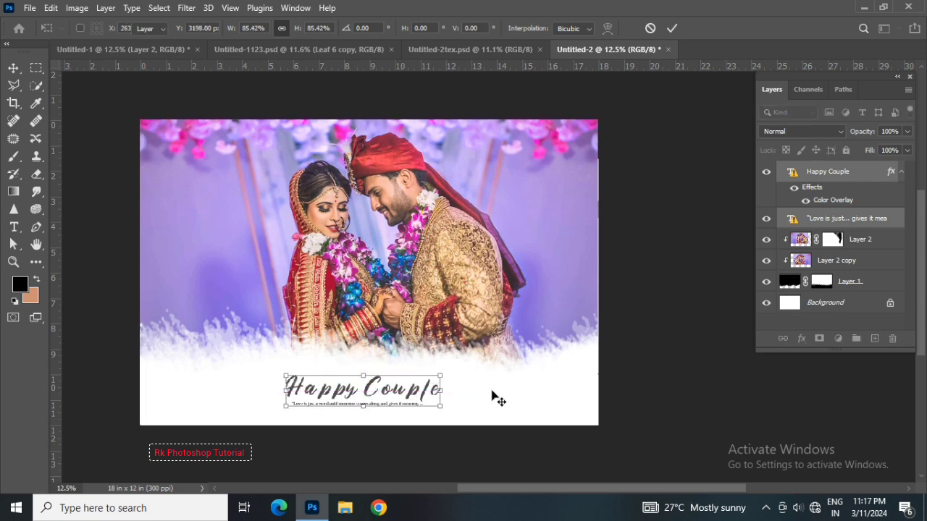
{"action": "key", "text": "Return"}
{"action": "key", "text": "shift+Right"}
{"action": "key", "text": "shift+Right"}
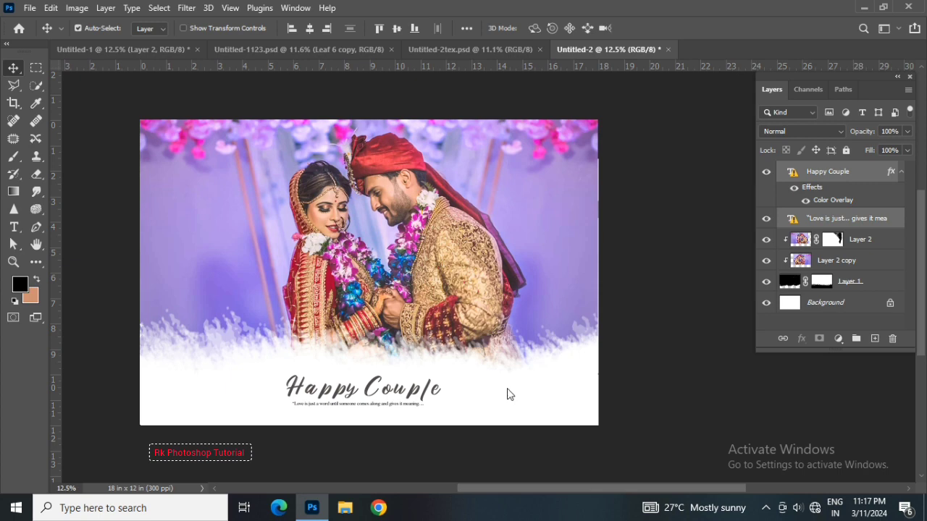
{"action": "key", "text": "shift+Right"}
{"action": "key", "text": "shift+Right"}
{"action": "key", "text": "shift+Right"}
{"action": "key", "text": "shift+Right"}
{"action": "key", "text": "shift+Right"}
{"action": "key", "text": "shift+Right"}
{"action": "key", "text": "shift+Right"}
{"action": "key", "text": "shift+Right"}
{"action": "key", "text": "shift+Right"}
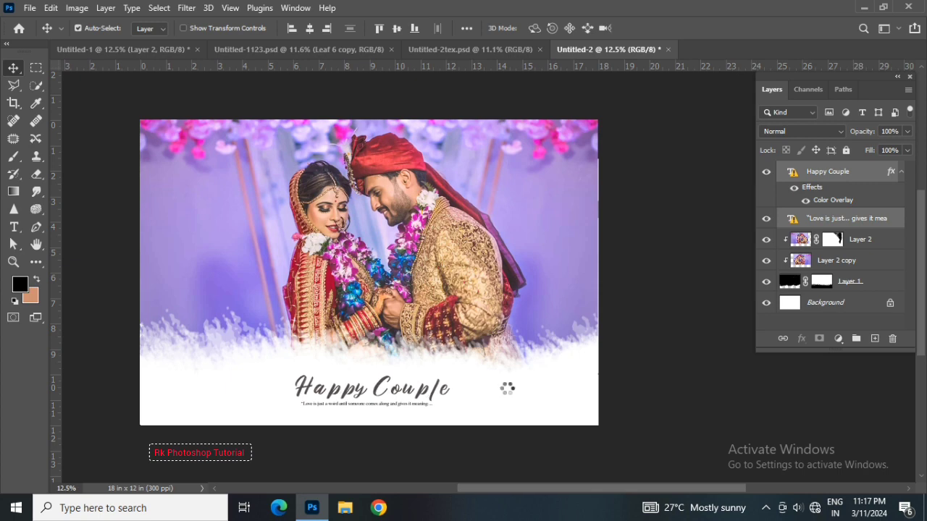
{"action": "key", "text": "shift+Right"}
{"action": "key", "text": "shift+Right"}
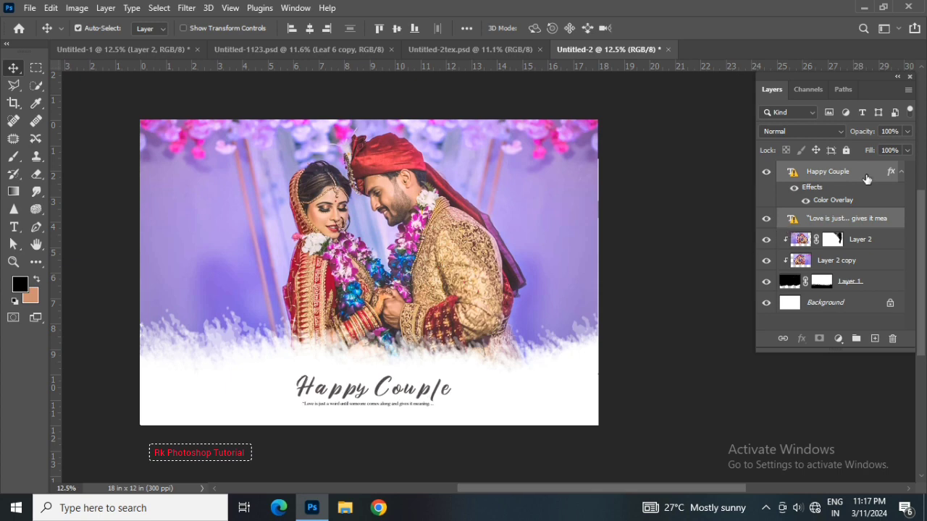
{"action": "left_click", "coordinate": [859, 178]}
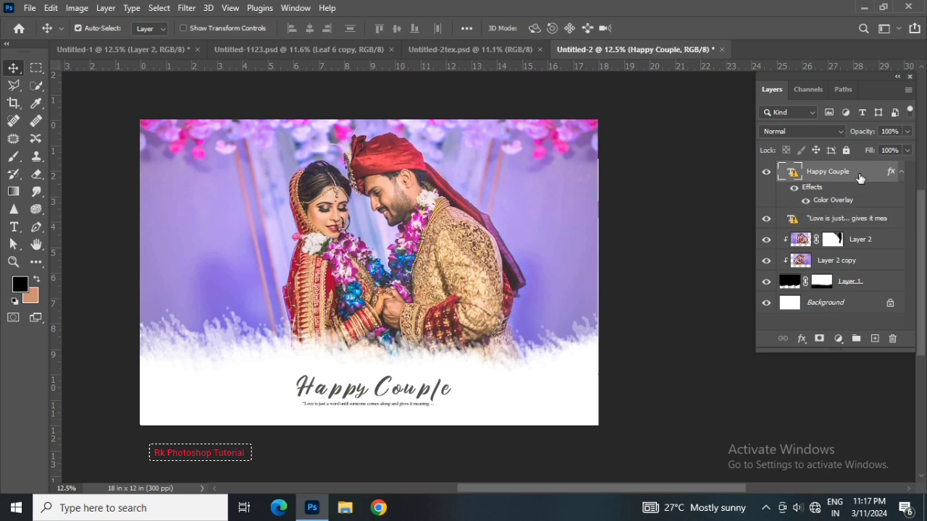
Drag the Leaf 6 copy layer from Untitled-1123.psd into the wedding design near the title
{"action": "left_click", "coordinate": [114, 48]}
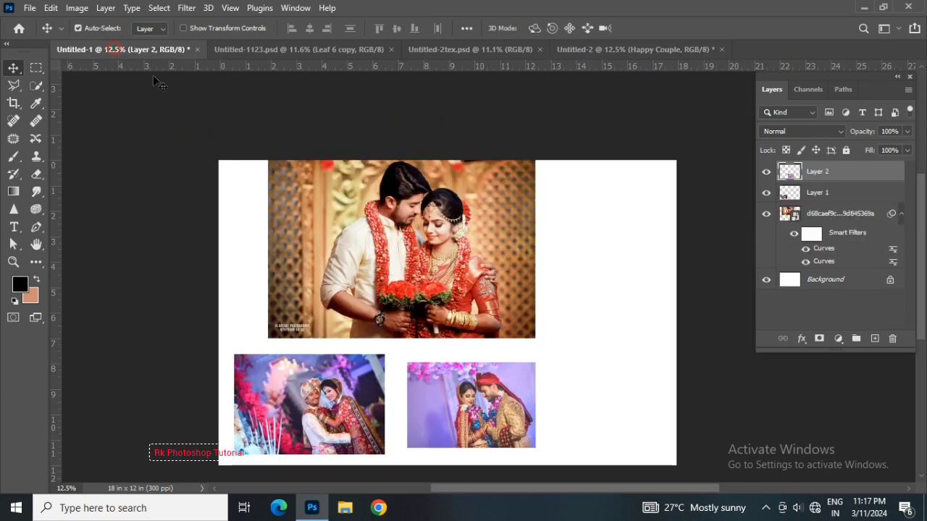
{"action": "left_click", "coordinate": [387, 52]}
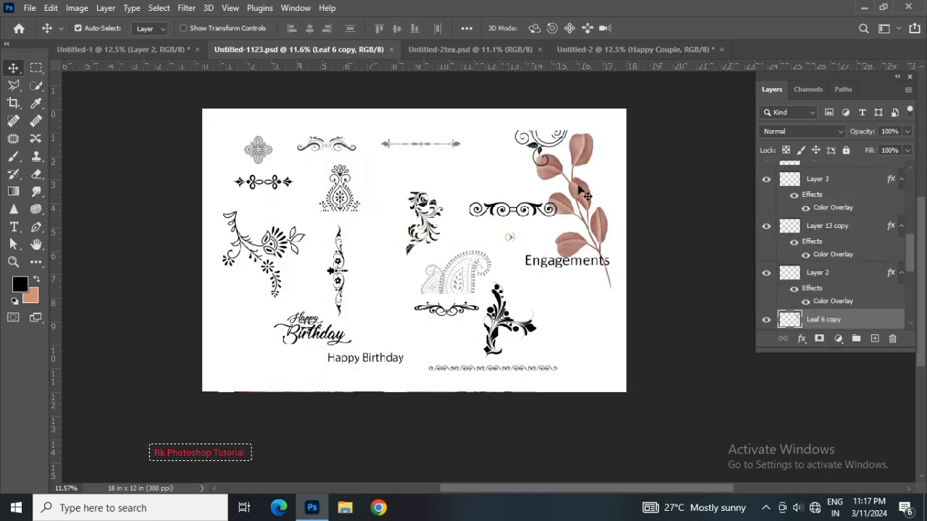
{"action": "left_click_drag", "start_coordinate": [583, 194], "coordinate": [590, 120]}
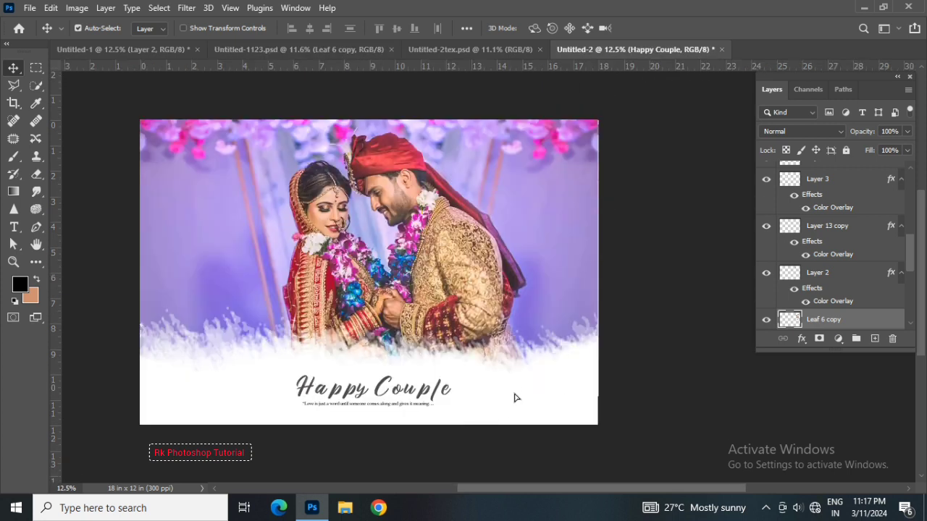
{"action": "left_click_drag", "start_coordinate": [516, 394], "coordinate": [518, 397]}
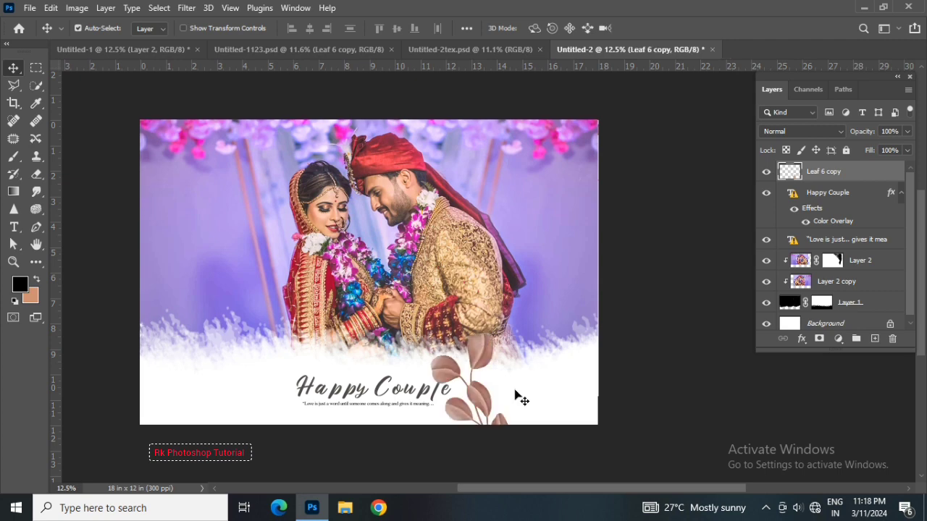
Scale the leaf to 80%, tilt it about -17° at the bottom right, then open Hue/Saturation
{"action": "key", "text": "ctrl+t"}
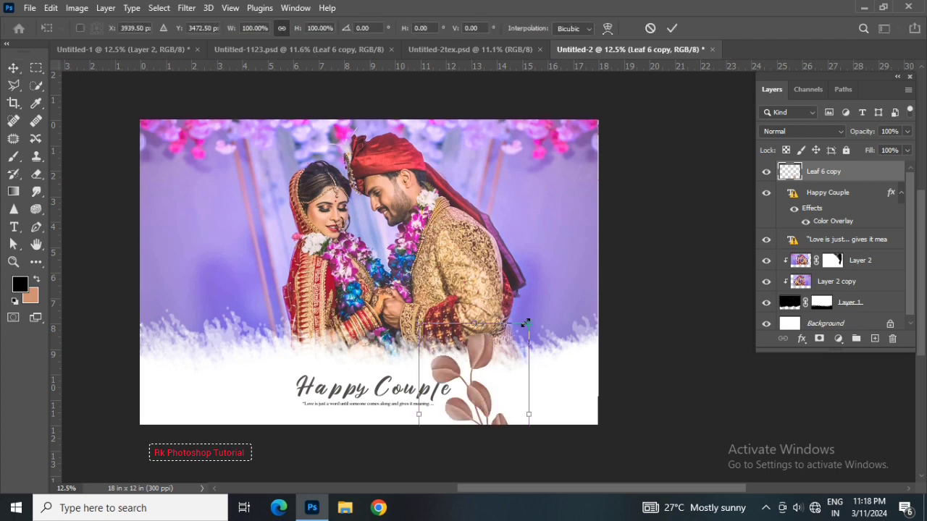
{"action": "left_click_drag", "start_coordinate": [529, 319], "coordinate": [517, 342]}
{"action": "left_click_drag", "start_coordinate": [479, 427], "coordinate": [492, 454]}
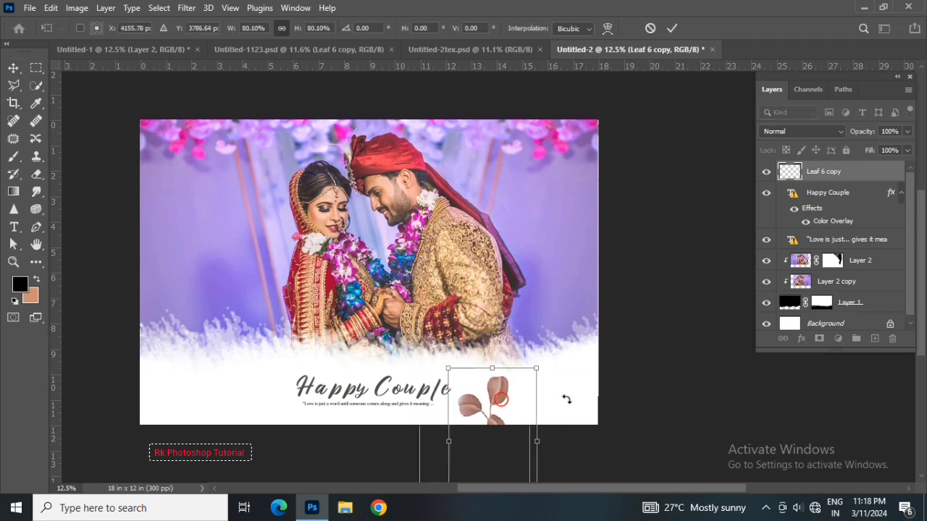
{"action": "left_click_drag", "start_coordinate": [565, 399], "coordinate": [541, 383]}
{"action": "left_click_drag", "start_coordinate": [497, 415], "coordinate": [515, 411]}
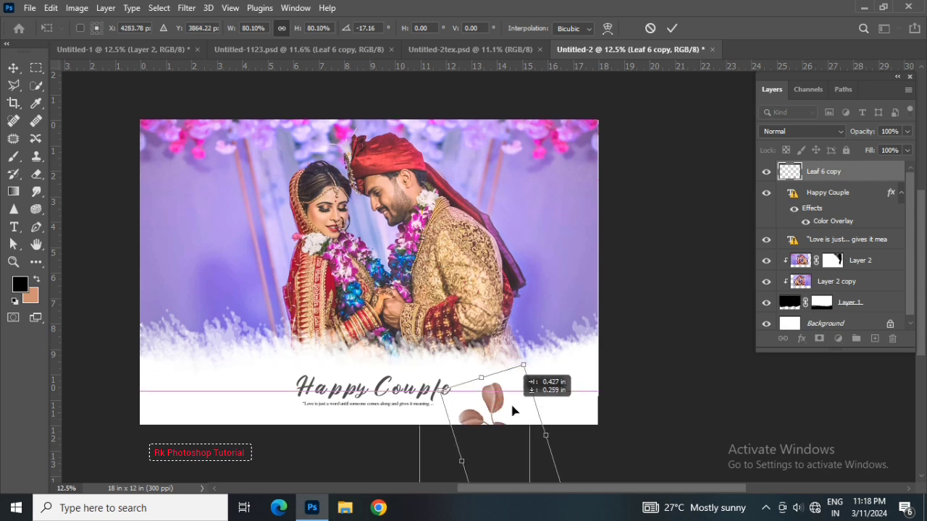
{"action": "key", "text": "Return"}
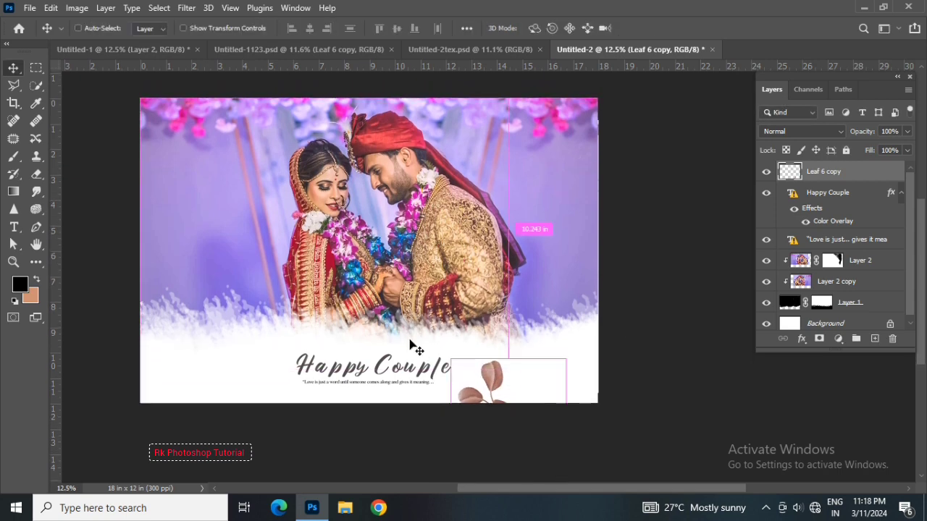
{"action": "key", "text": "ctrl+u"}
{"action": "left_click_drag", "start_coordinate": [432, 78], "coordinate": [297, 102]}
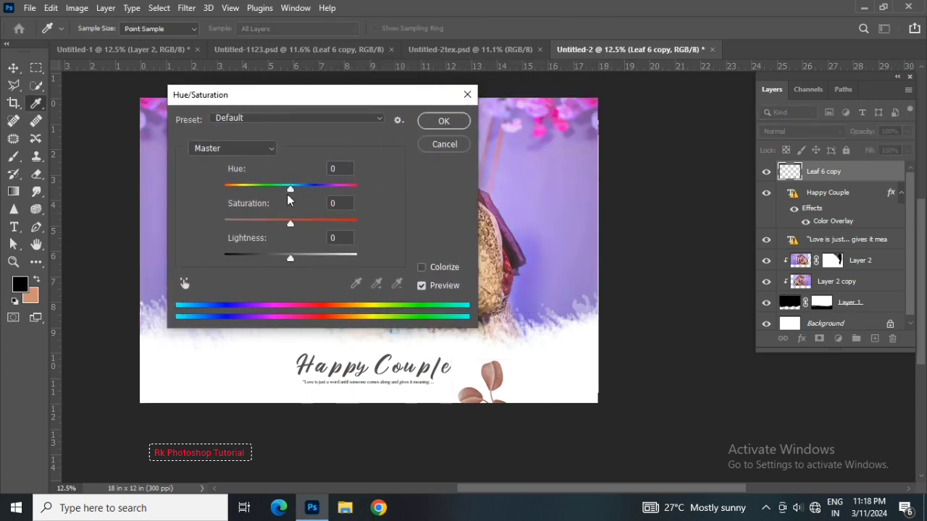
Shift the leaf's hue to -82, turning it from brown to purple
{"action": "left_click_drag", "start_coordinate": [290, 186], "coordinate": [249, 187]}
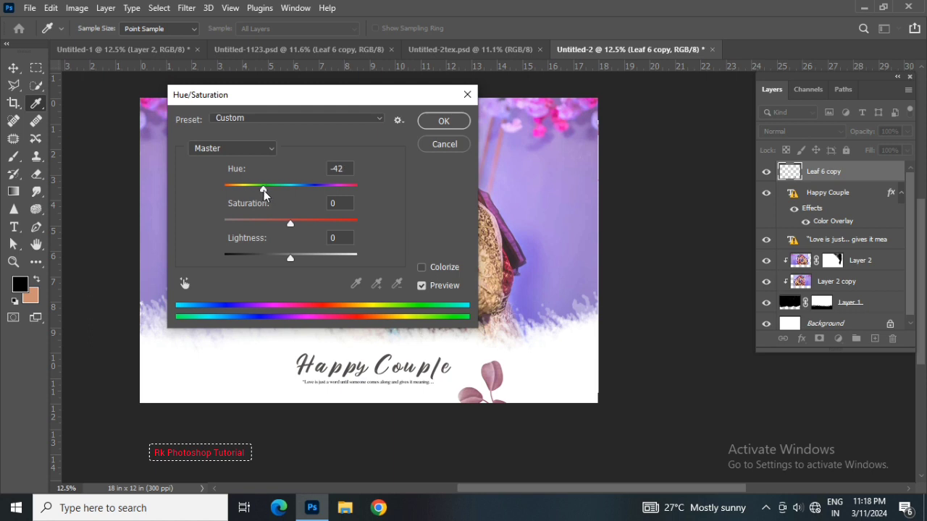
{"action": "mouse_move", "coordinate": [251, 192]}
{"action": "left_mouse_down"}
{"action": "mouse_move", "coordinate": [258, 190]}
{"action": "mouse_move", "coordinate": [251, 192]}
{"action": "left_mouse_up"}
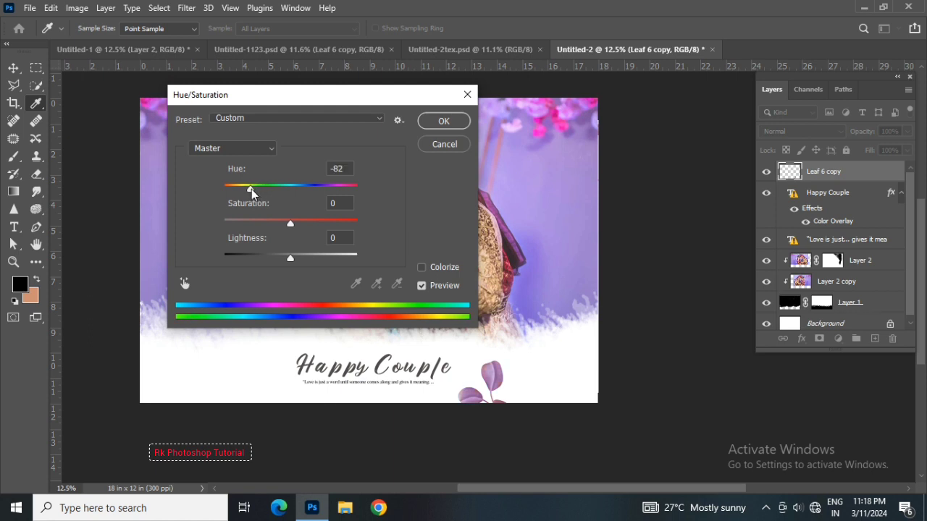
{"action": "left_click", "coordinate": [443, 121]}
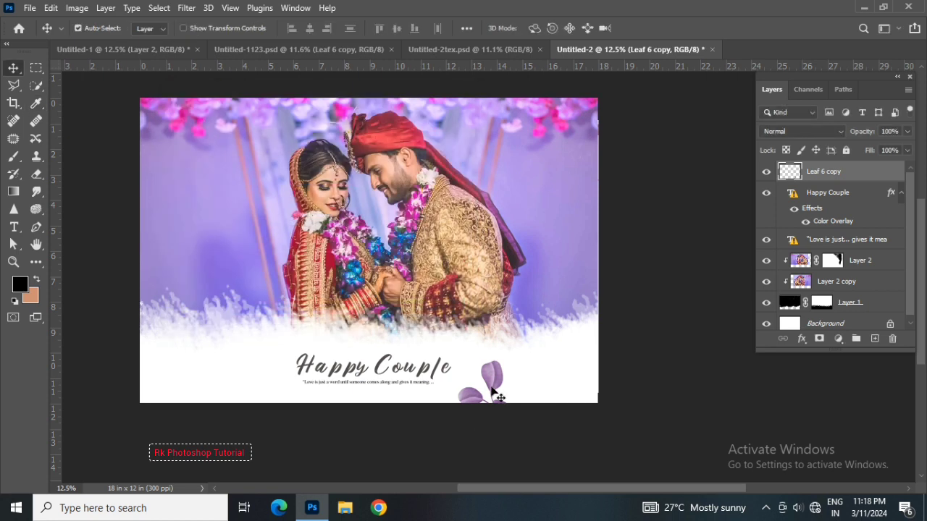
Duplicate the leaf to the title's left, tilt the copy about -10°, and nudge the right leaf down
{"action": "left_click_drag", "start_coordinate": [491, 377], "coordinate": [272, 395]}
{"action": "key", "text": "ctrl+t"}
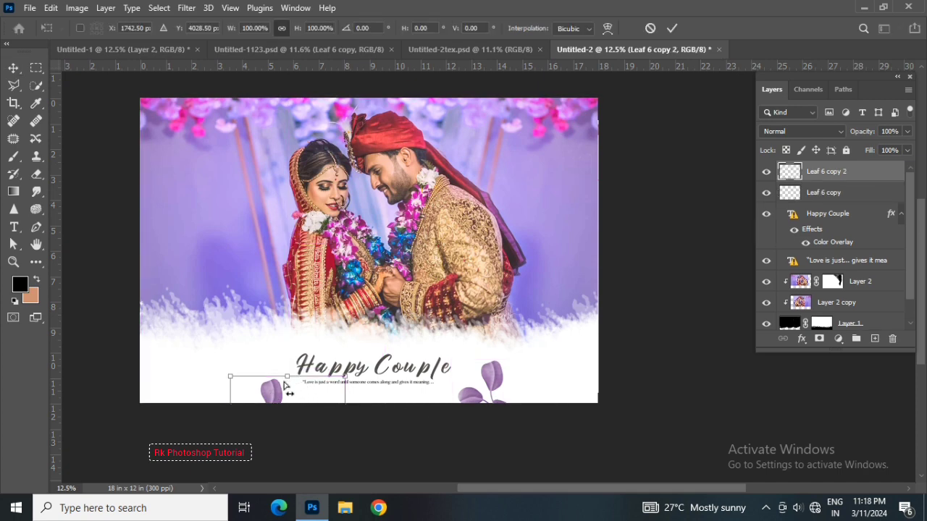
{"action": "left_click_drag", "start_coordinate": [365, 378], "coordinate": [309, 386]}
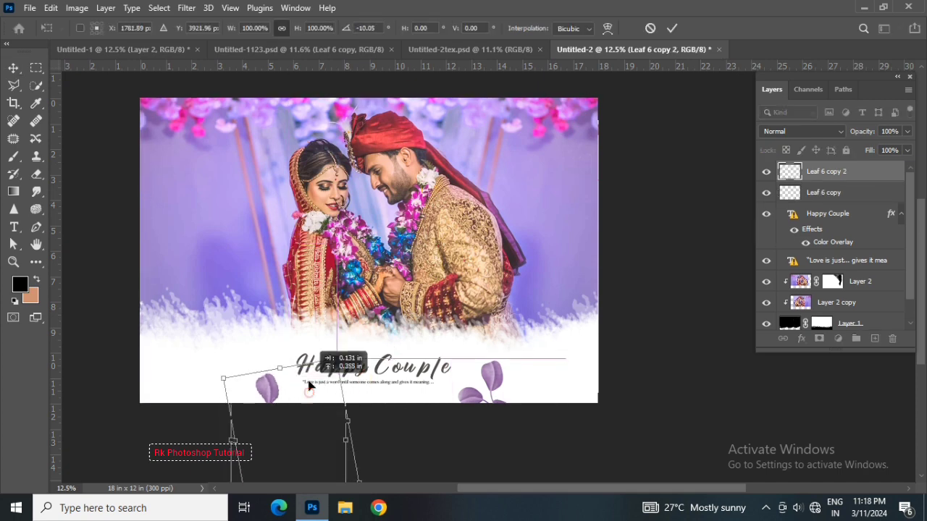
{"action": "key", "text": "Return"}
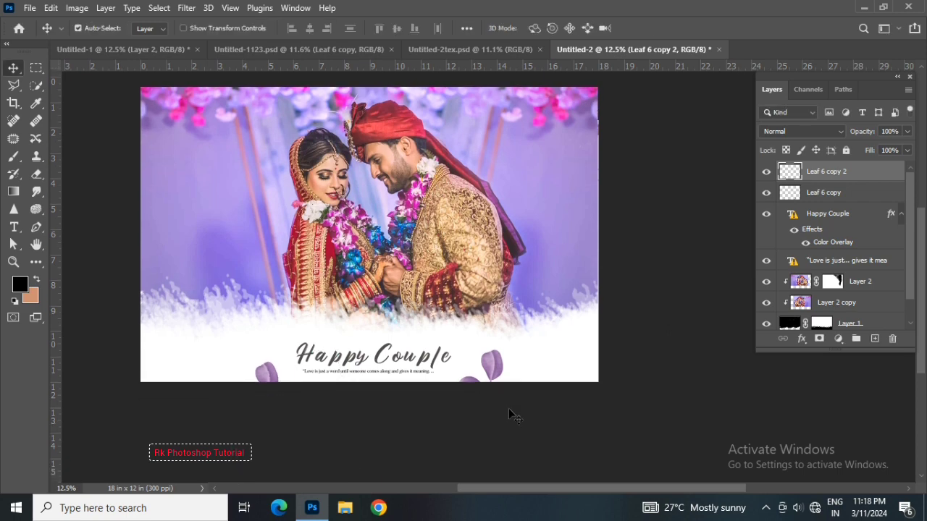
{"action": "left_click_drag", "start_coordinate": [498, 386], "coordinate": [499, 390]}
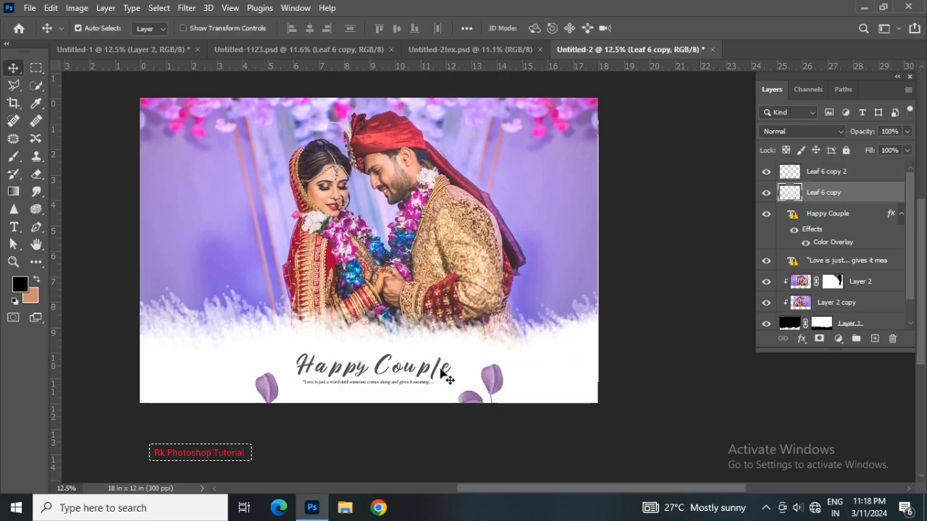
Realign the Happy Couple title, quote and leaves with small horizontal nudges
{"action": "left_click", "coordinate": [446, 378]}
{"action": "left_click", "coordinate": [824, 264], "text": "shift"}
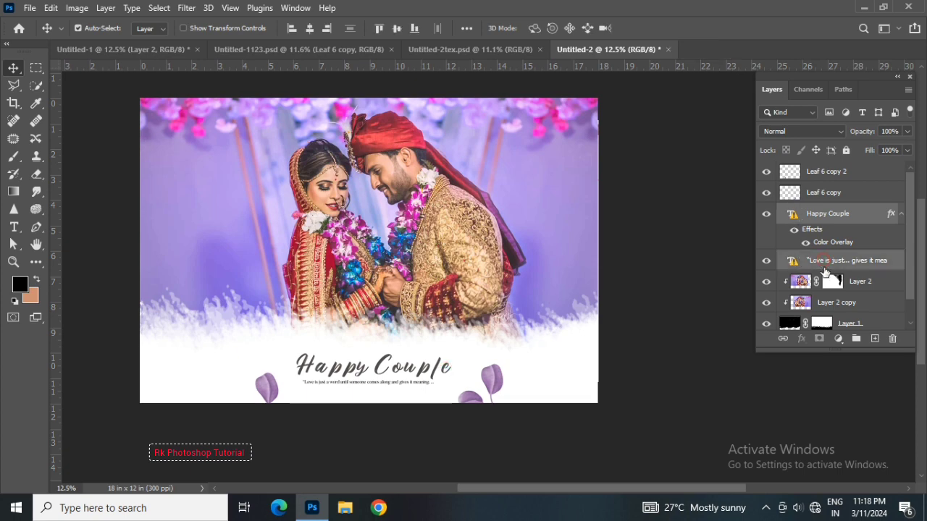
{"action": "key", "text": "shift+Right"}
{"action": "key", "text": "shift+Right"}
{"action": "key", "text": "shift+Right"}
{"action": "key", "text": "shift+Right"}
{"action": "key", "text": "shift+Right"}
{"action": "key", "text": "shift+Right"}
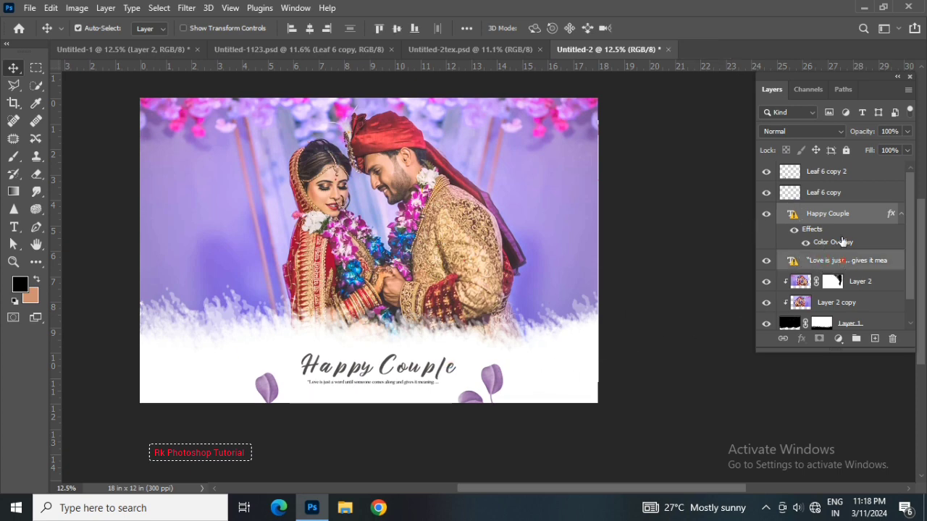
{"action": "left_click", "coordinate": [842, 242], "text": "ctrl"}
{"action": "left_click", "coordinate": [850, 176], "text": "shift"}
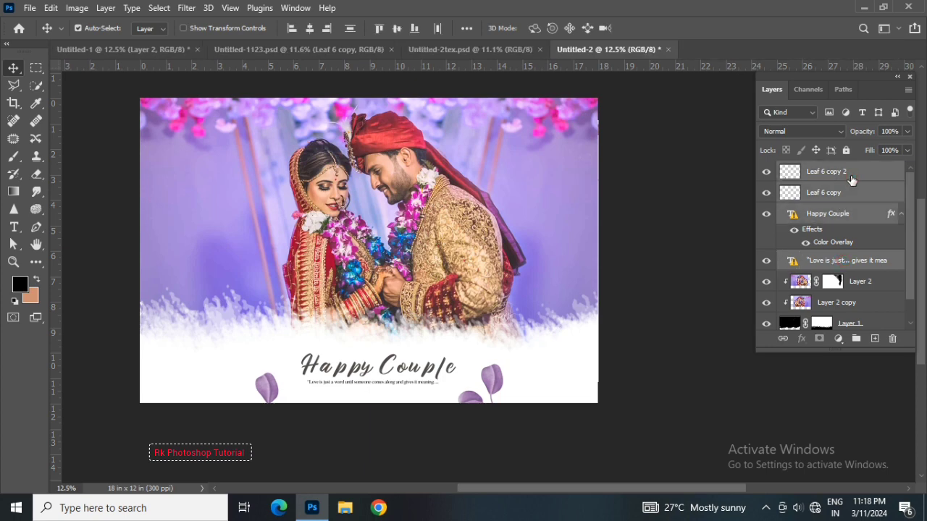
{"action": "key", "text": "shift+Left"}
{"action": "key", "text": "shift+Left"}
{"action": "key", "text": "shift+Left"}
{"action": "key", "text": "shift+Left"}
{"action": "key", "text": "shift+Left"}
{"action": "key", "text": "shift+Left"}
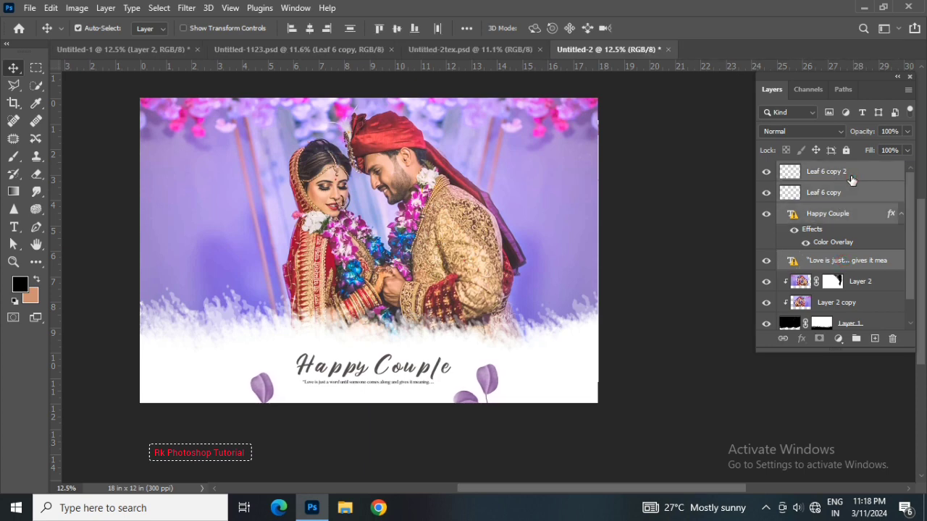
Nudge both photo layers slightly left and enlarge them to 102.52%
{"action": "left_click", "coordinate": [499, 203]}
{"action": "left_click", "coordinate": [837, 304], "text": "shift"}
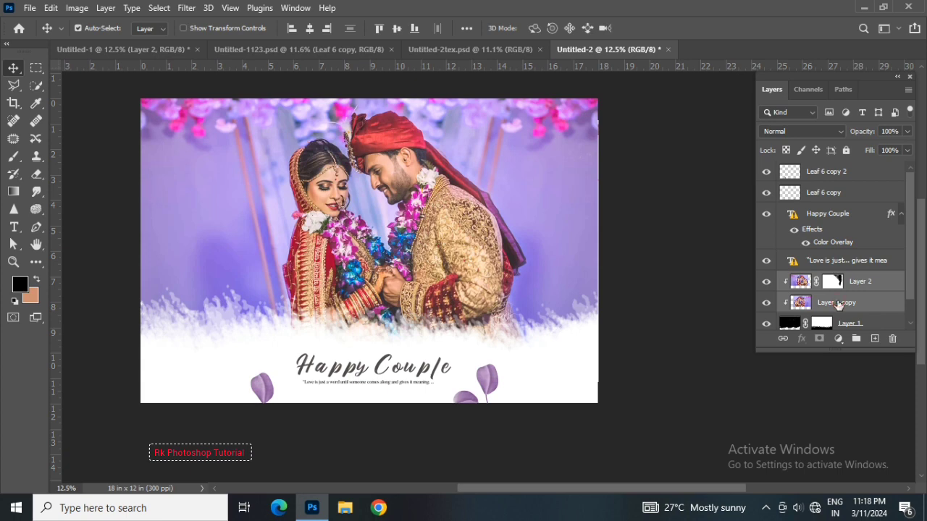
{"action": "key", "text": "shift+Left"}
{"action": "key", "text": "shift+Left"}
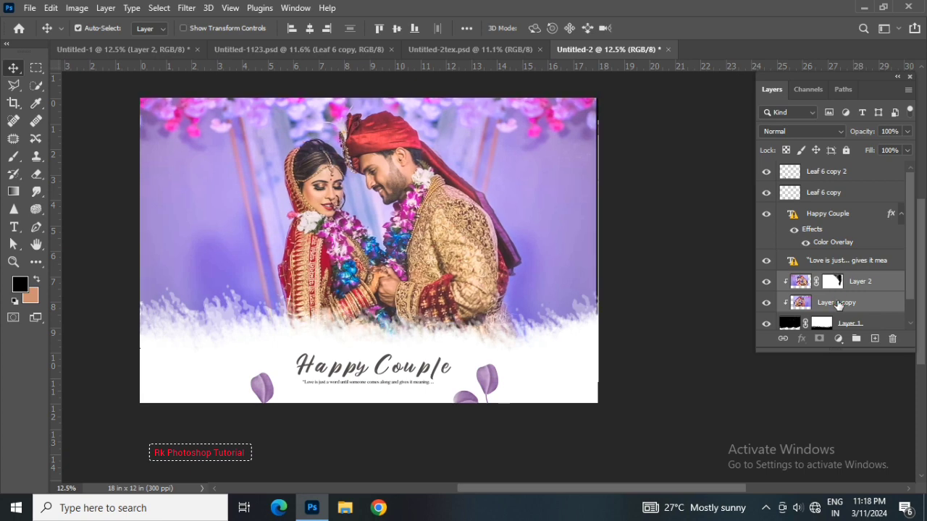
{"action": "key", "text": "shift+Left"}
{"action": "scroll", "coordinate": [646, 358], "scroll_direction": "up", "scroll_amount": 1}
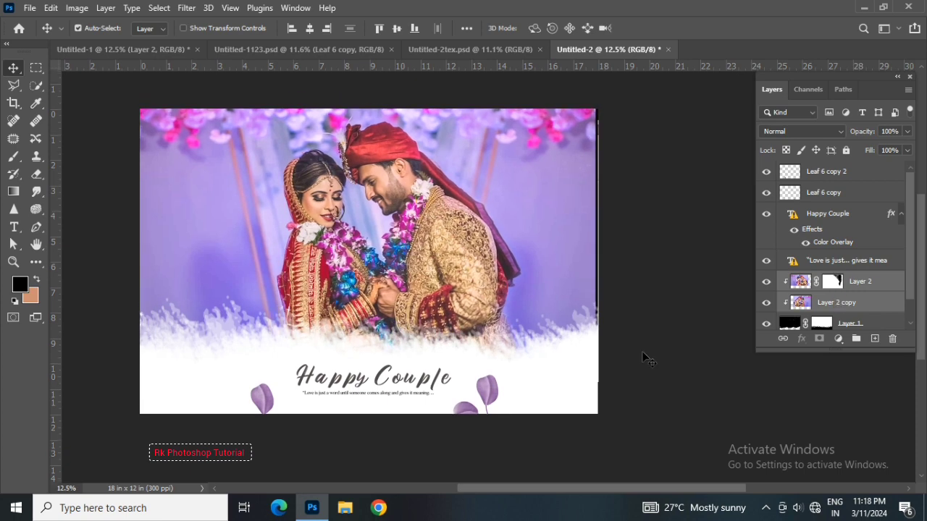
{"action": "key", "text": "ctrl+t"}
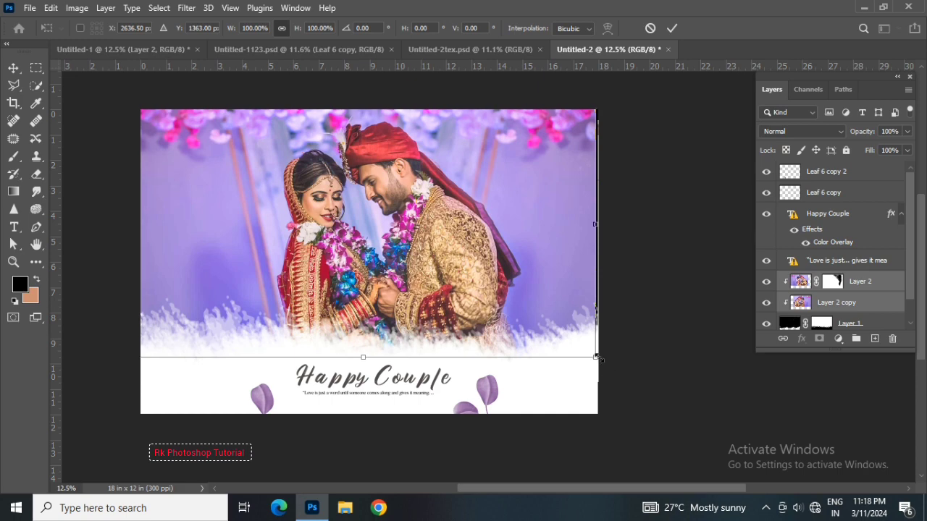
{"action": "left_click_drag", "start_coordinate": [603, 361], "coordinate": [606, 359]}
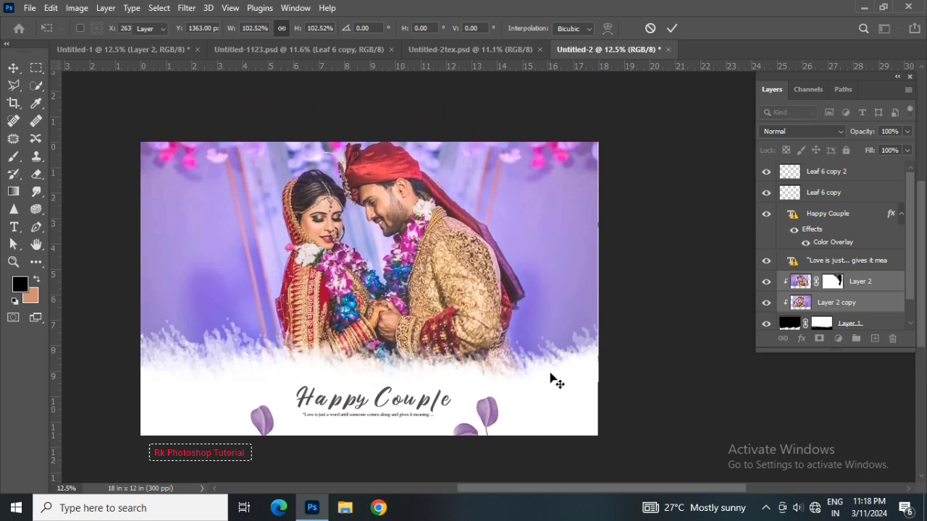
{"action": "key", "text": "Return"}
{"action": "scroll", "coordinate": [567, 451], "scroll_direction": "down", "scroll_amount": 1}
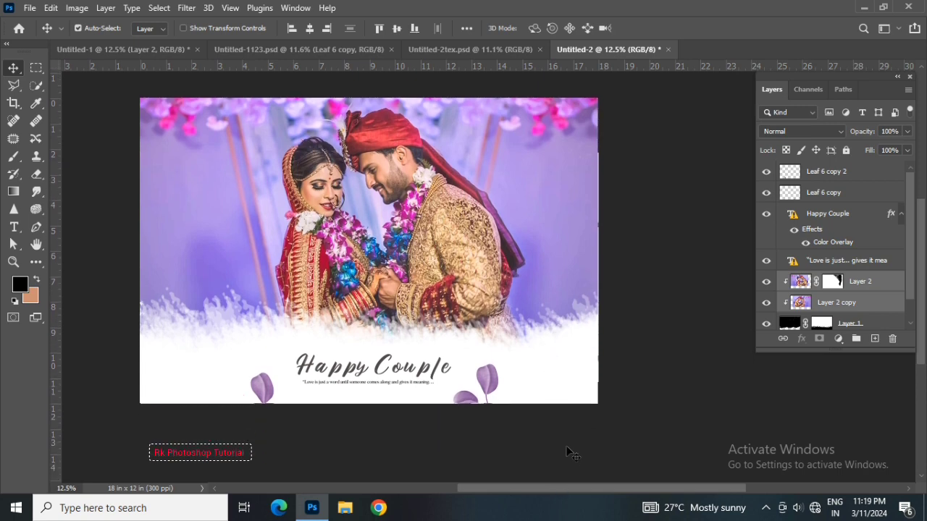
{"action": "scroll", "coordinate": [574, 493], "scroll_direction": "left", "scroll_amount": 2}
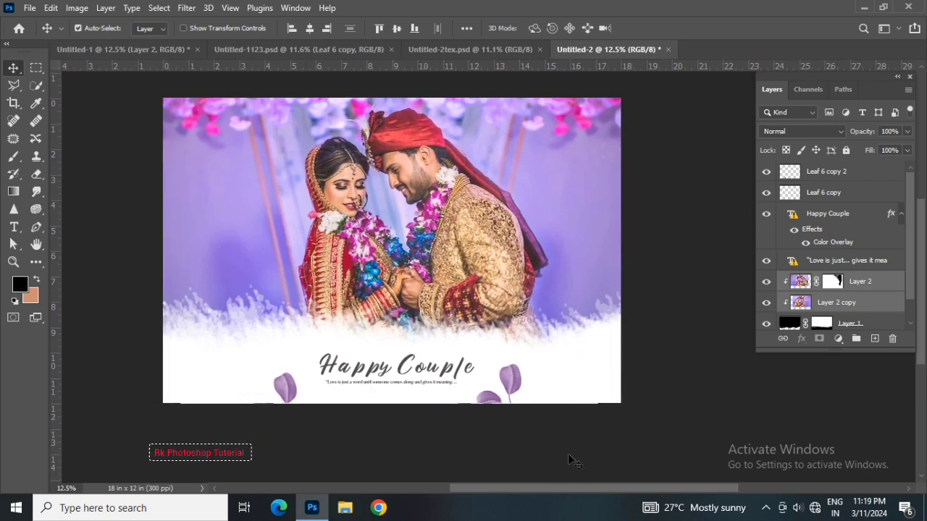
{"action": "scroll", "coordinate": [557, 438], "scroll_direction": "up", "scroll_amount": 1}
Lower Leaf 6 copy's opacity to about 67% and Leaf 6 copy 2's to 66%
{"action": "left_click", "coordinate": [512, 394]}
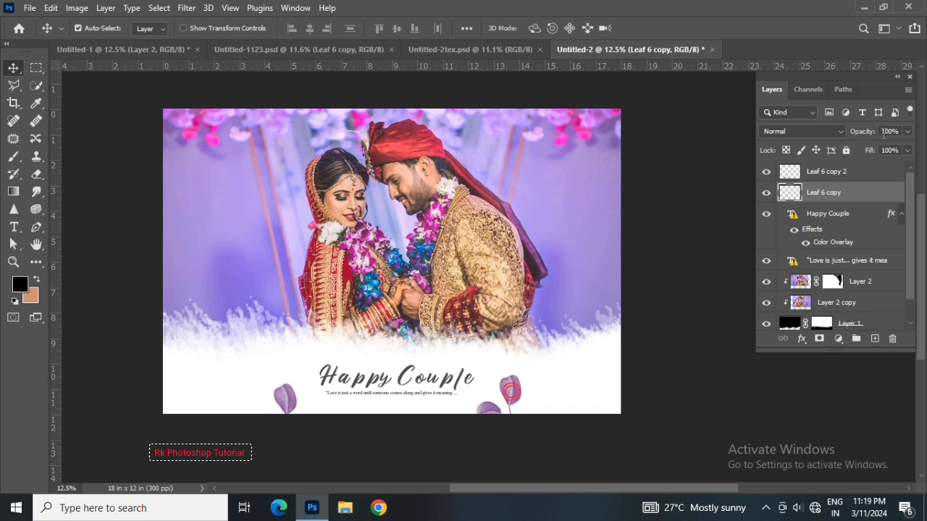
{"action": "left_click_drag", "start_coordinate": [872, 136], "coordinate": [847, 138]}
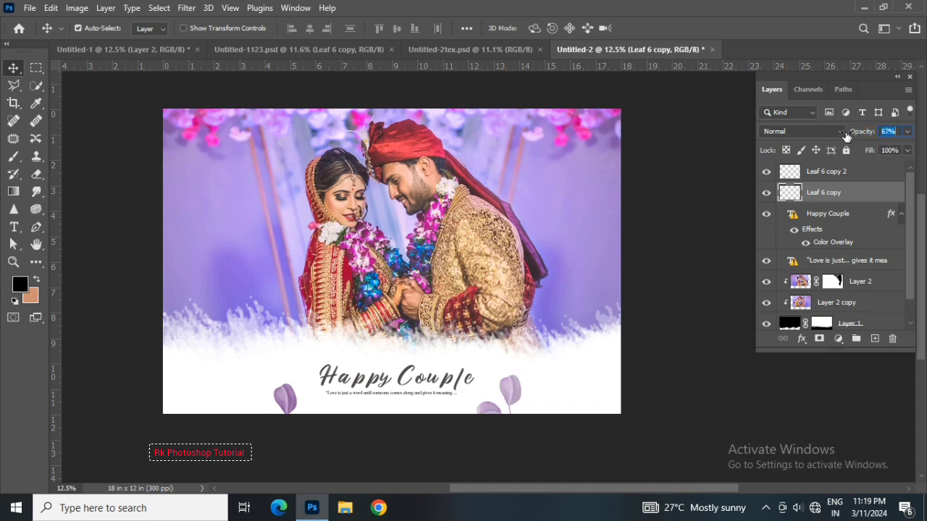
{"action": "left_click", "coordinate": [290, 400]}
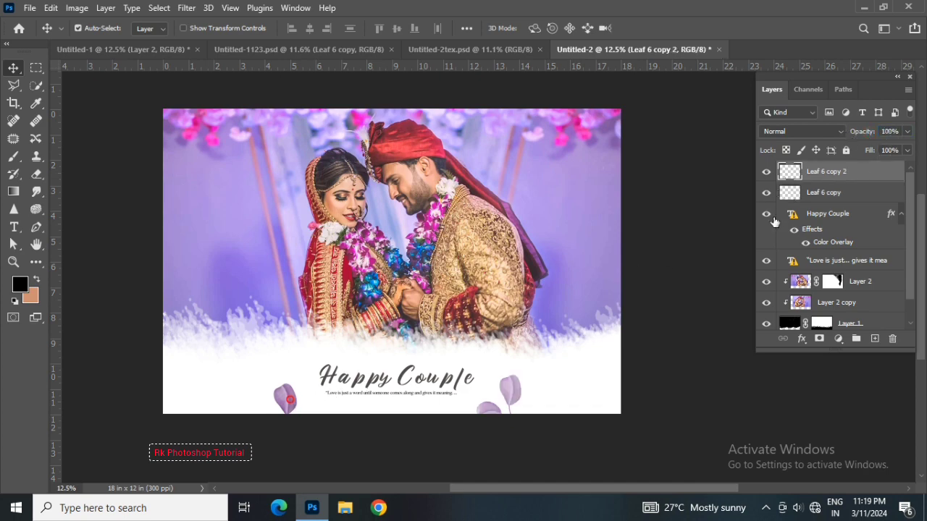
{"action": "left_click_drag", "start_coordinate": [861, 131], "coordinate": [832, 131]}
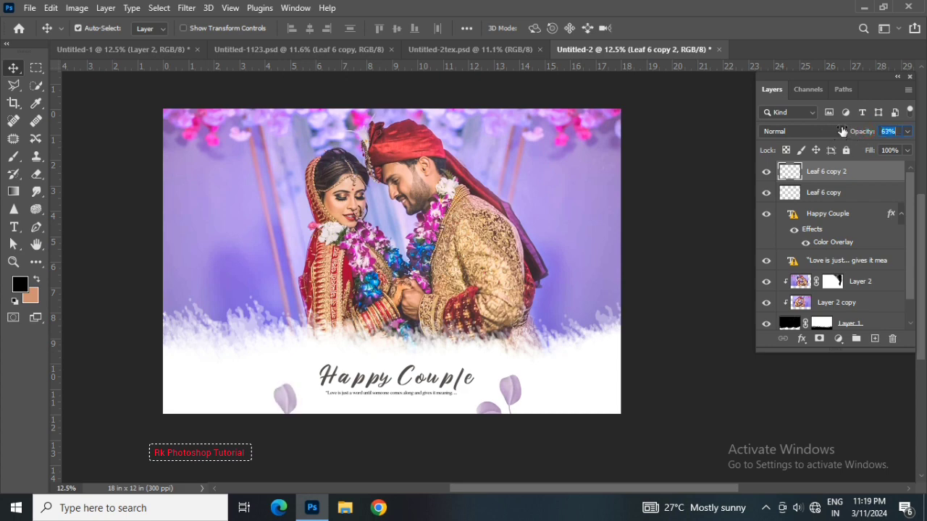
{"action": "scroll", "coordinate": [444, 451], "scroll_direction": "up", "scroll_amount": 1}
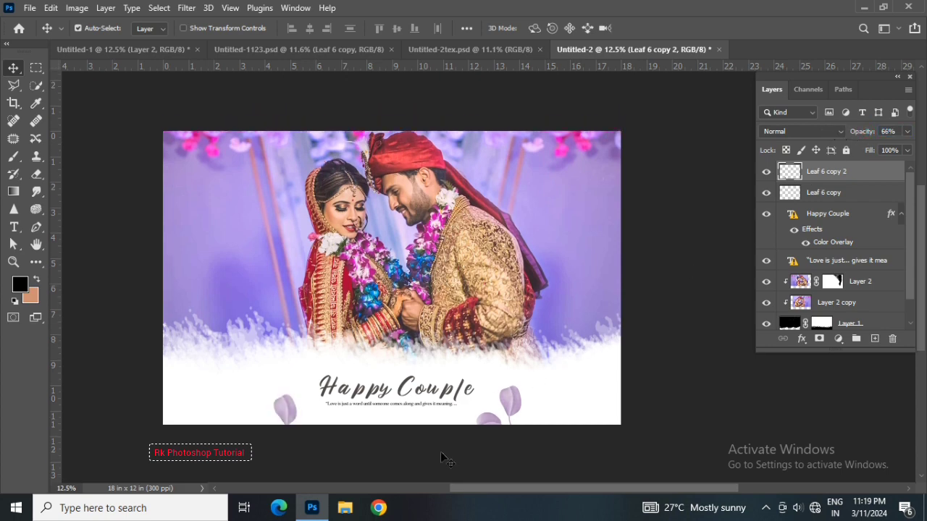
{"action": "scroll", "coordinate": [440, 453], "scroll_direction": "up", "scroll_amount": 1}
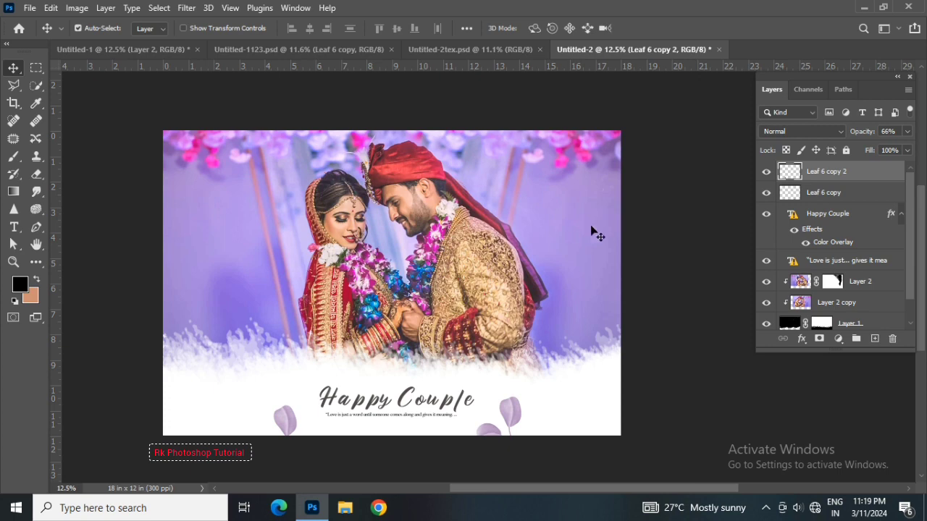
{"action": "scroll", "coordinate": [821, 232], "scroll_direction": "down", "scroll_amount": 1}
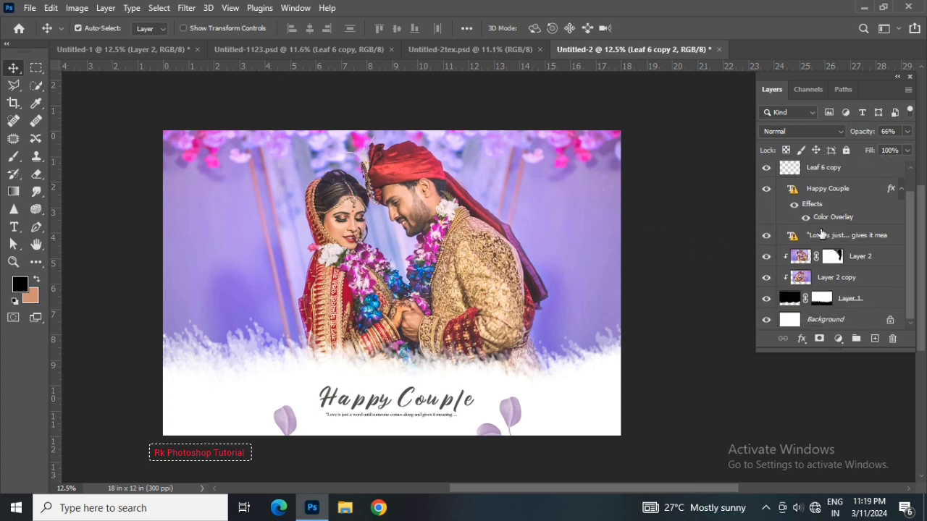
{"action": "left_click", "coordinate": [863, 302]}
{"action": "scroll", "coordinate": [853, 252], "scroll_direction": "up", "scroll_amount": 1}
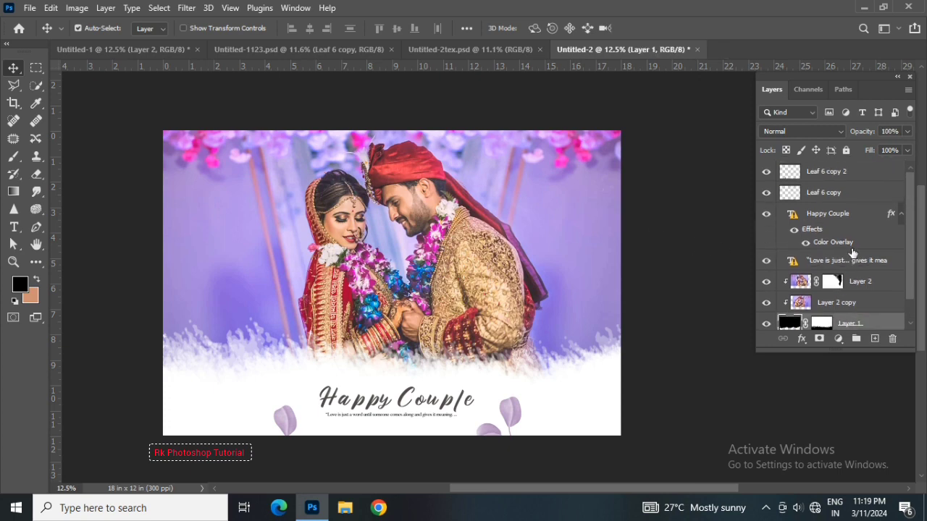
Select all layers from Leaf 6 copy 2 to Layer 1 and scale them together to 96.15%
{"action": "left_click", "coordinate": [852, 174], "text": "shift"}
{"action": "key", "text": "ctrl+t"}
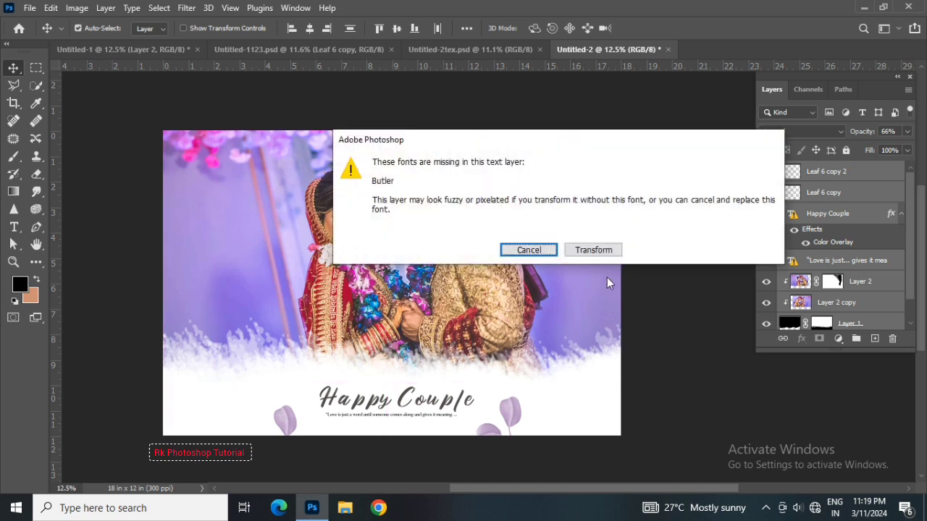
{"action": "left_click", "coordinate": [593, 250]}
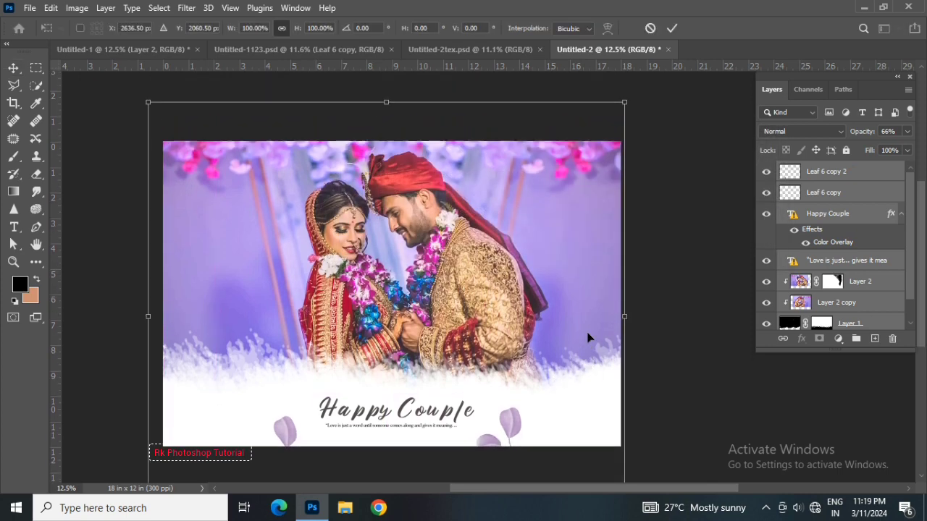
{"action": "scroll", "coordinate": [587, 337], "scroll_direction": "up", "scroll_amount": 1}
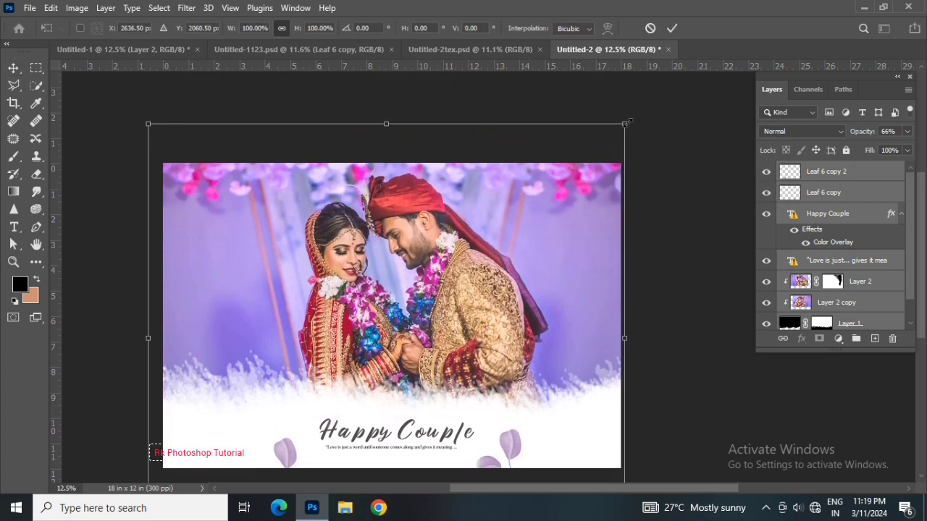
{"action": "left_click_drag", "start_coordinate": [625, 124], "coordinate": [614, 130]}
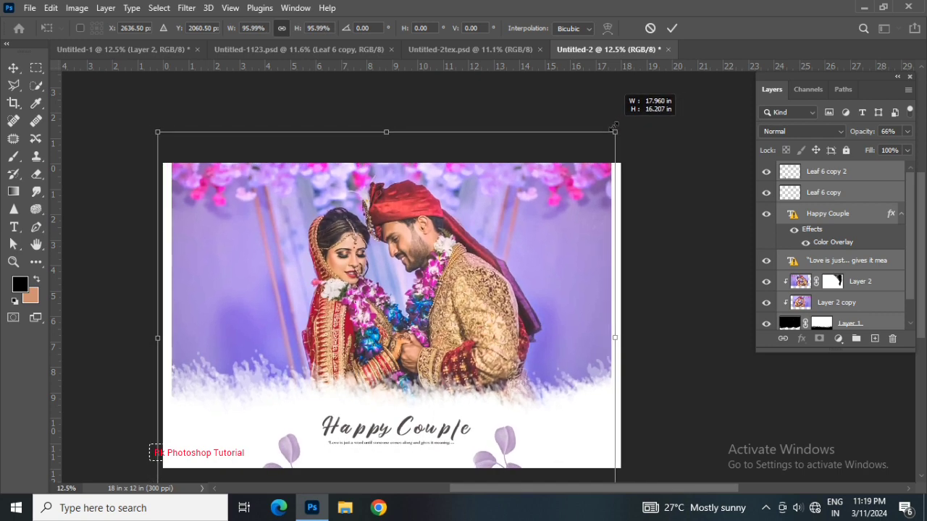
{"action": "left_click_drag", "start_coordinate": [613, 126], "coordinate": [613, 128]}
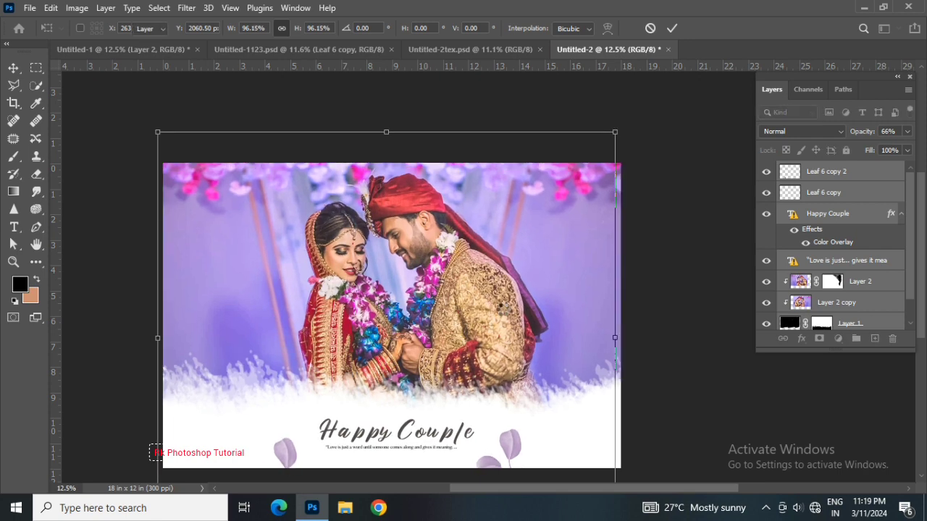
{"action": "key", "text": "Return"}
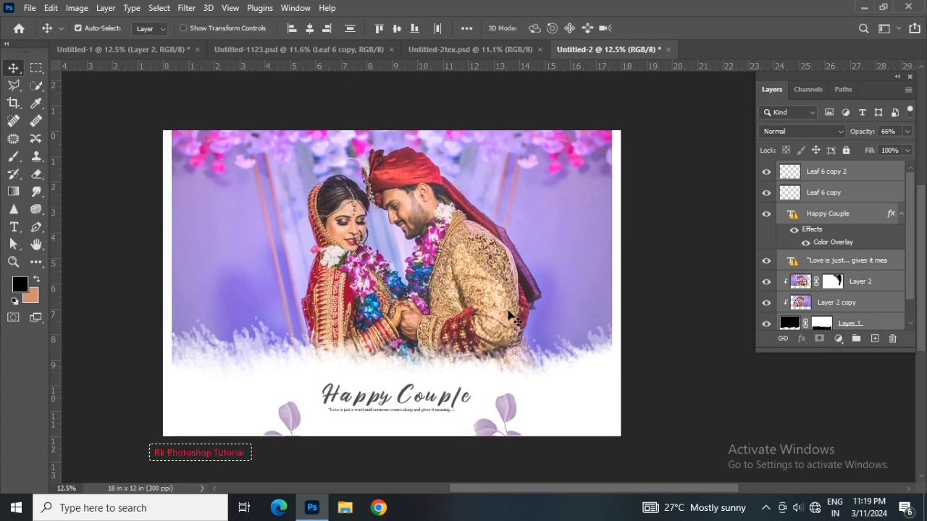
Lower Layer 1's top edge to shorten it to 87.07% height, leaving a white margin above
{"action": "scroll", "coordinate": [511, 316], "scroll_direction": "down", "scroll_amount": 2}
{"action": "scroll", "coordinate": [510, 316], "scroll_direction": "up", "scroll_amount": 1}
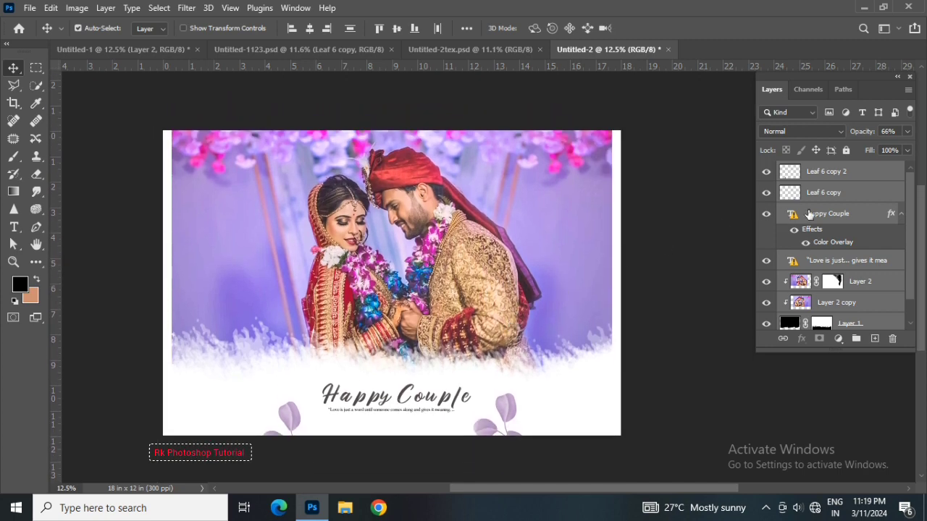
{"action": "left_click", "coordinate": [867, 214]}
{"action": "scroll", "coordinate": [852, 316], "scroll_direction": "down", "scroll_amount": 1}
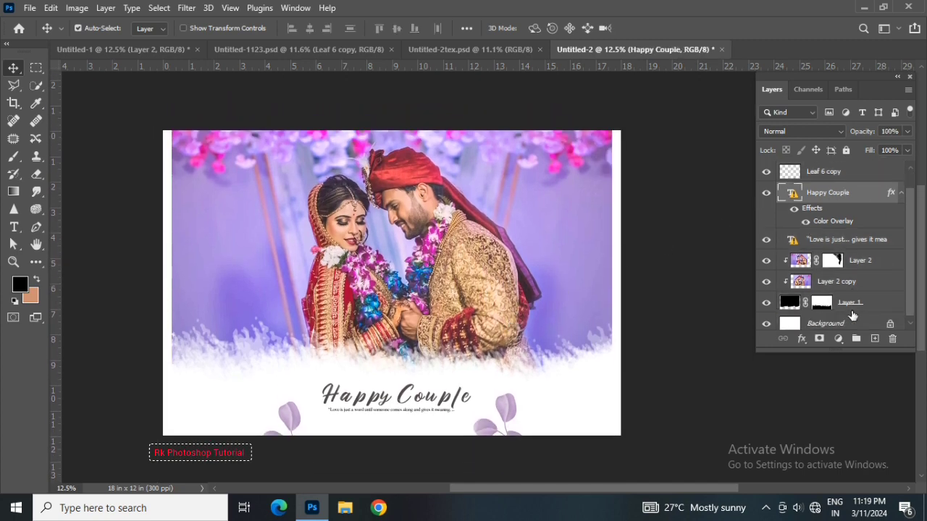
{"action": "left_click", "coordinate": [854, 310]}
{"action": "key", "text": "ctrl+t"}
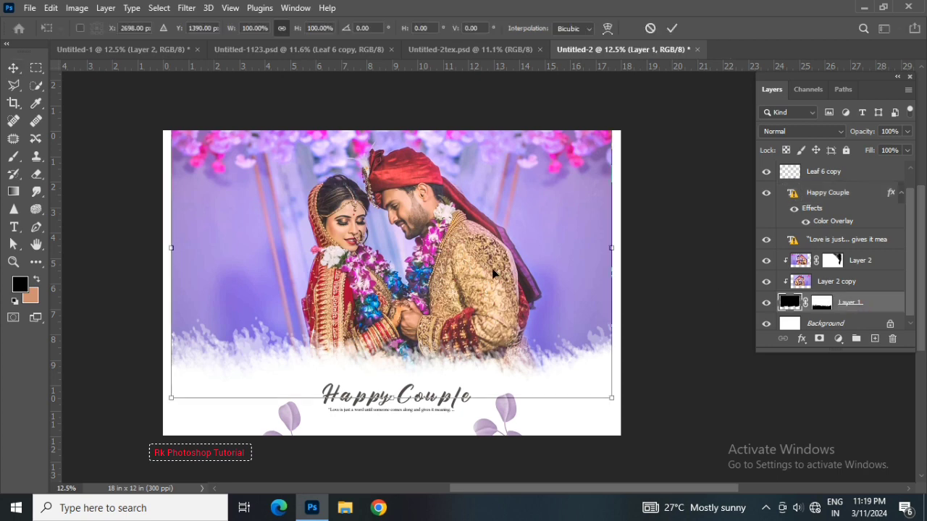
{"action": "scroll", "coordinate": [492, 272], "scroll_direction": "up", "scroll_amount": 3}
{"action": "left_click_drag", "start_coordinate": [390, 131], "coordinate": [398, 170]}
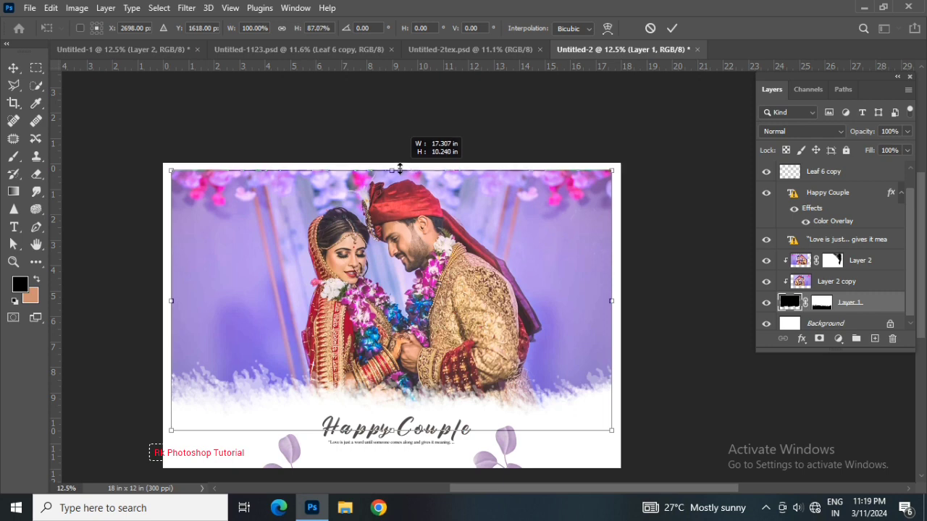
{"action": "left_click_drag", "start_coordinate": [397, 170], "coordinate": [400, 169]}
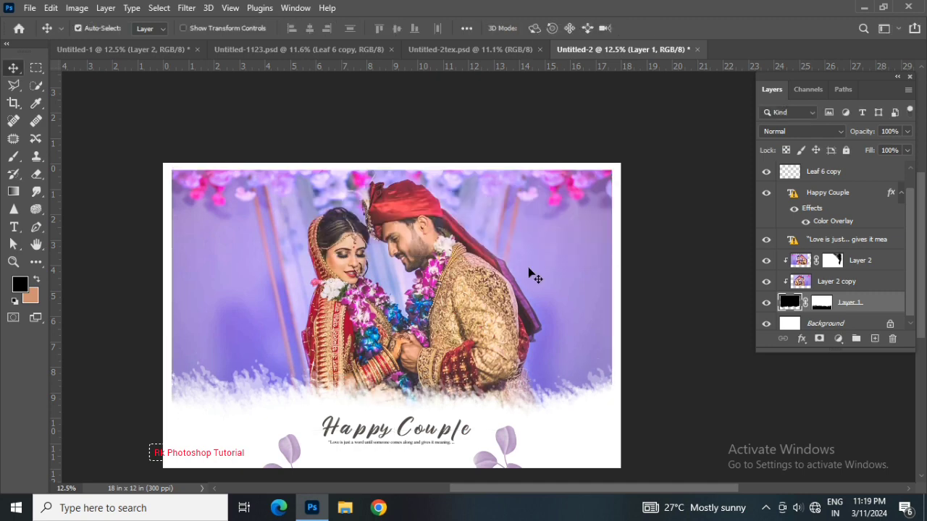
{"action": "scroll", "coordinate": [532, 272], "scroll_direction": "down", "scroll_amount": 1}
{"action": "scroll", "coordinate": [535, 283], "scroll_direction": "down", "scroll_amount": 2}
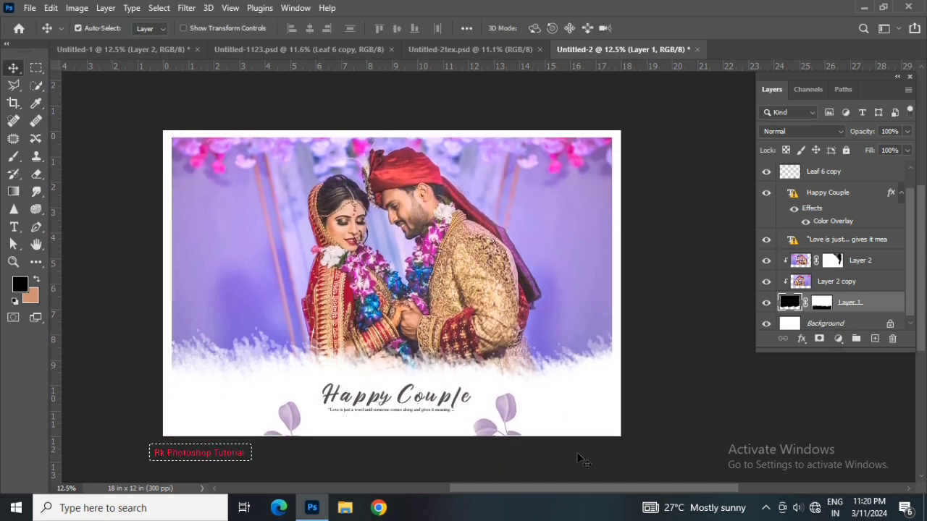
{"action": "left_click_drag", "start_coordinate": [589, 490], "coordinate": [578, 490]}
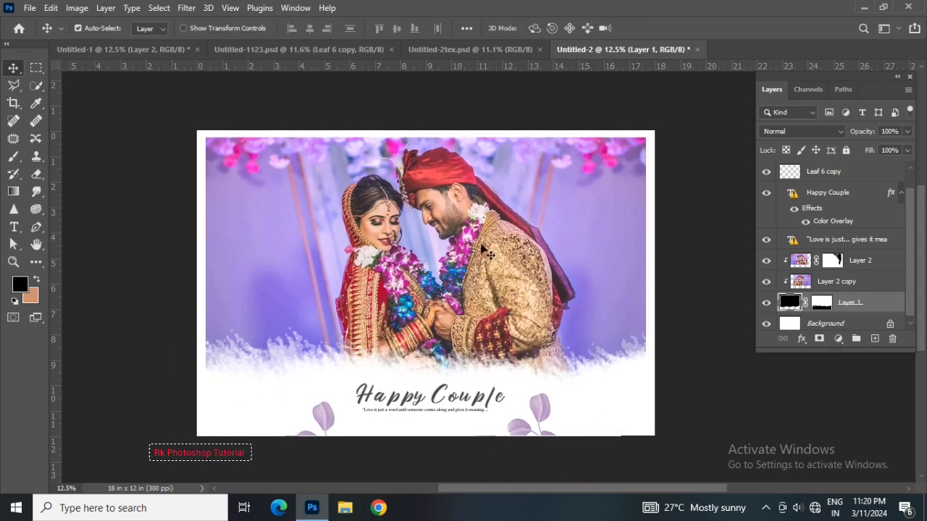